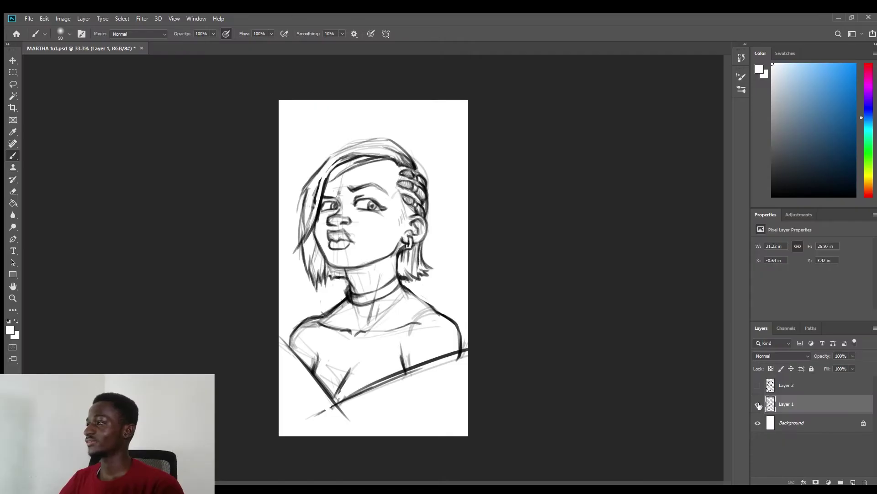
Step: Hide the rough sketch on Layer 1, show the inked line art on Layer 2 and add a new layer beneath it
{"action": "left_click", "coordinate": [758, 404]}
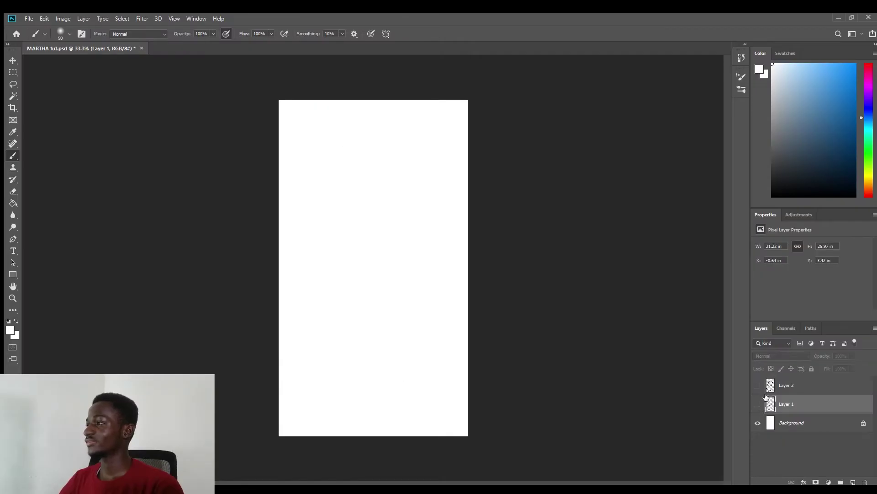
{"action": "left_click", "coordinate": [758, 385]}
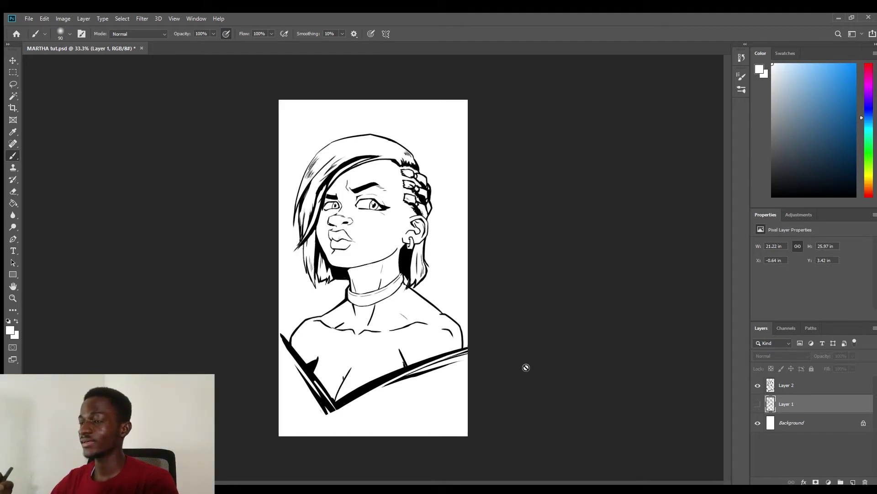
{"action": "key", "text": "l"}
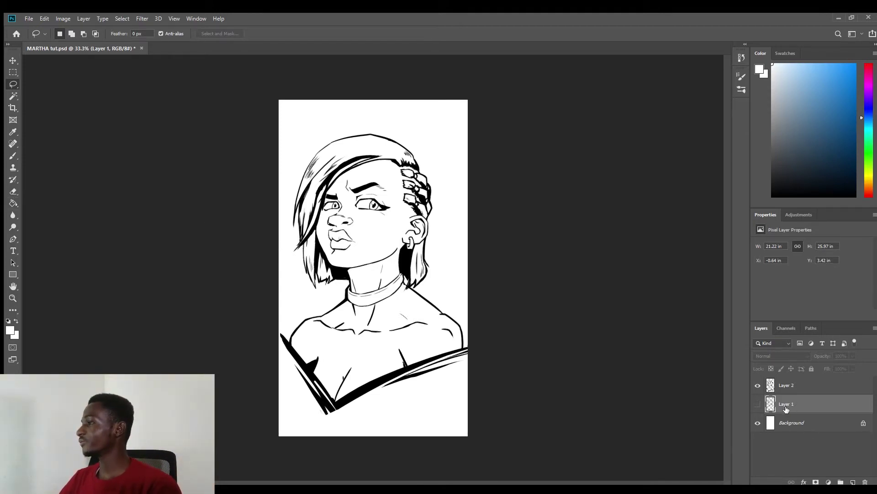
{"action": "left_click", "coordinate": [853, 482]}
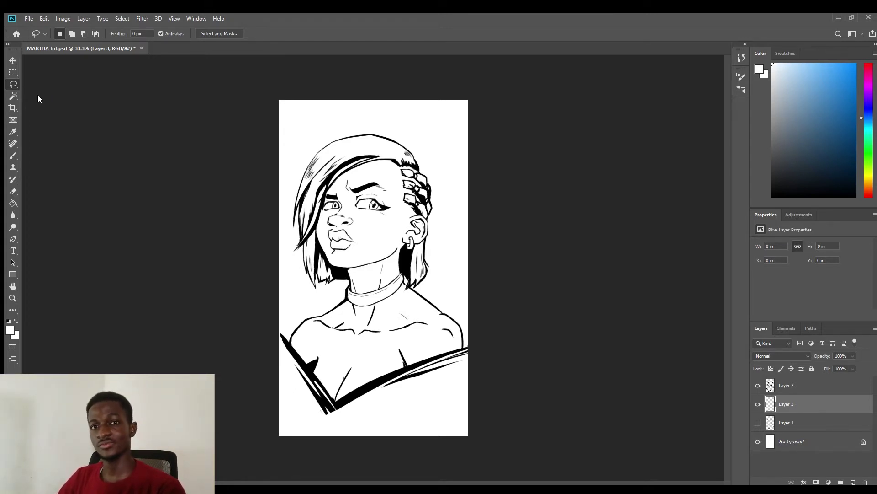
Step: Select the white area around the figure with the Magic Wand and invert the selection so it covers the figure
{"action": "left_click", "coordinate": [13, 96]}
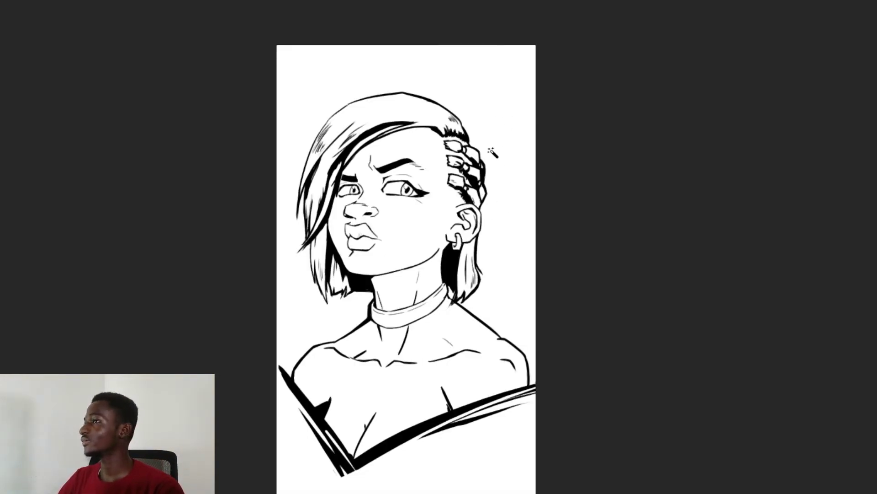
{"action": "left_click", "coordinate": [511, 143]}
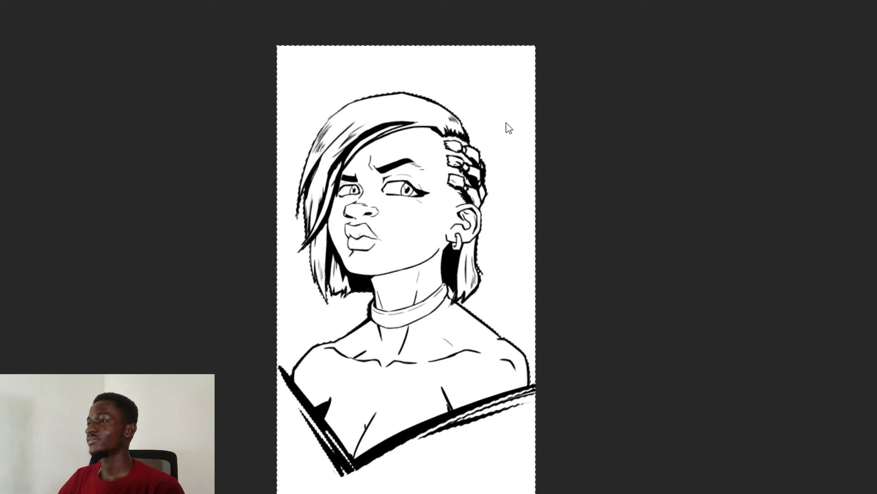
{"action": "key", "text": "ctrl+shift+i"}
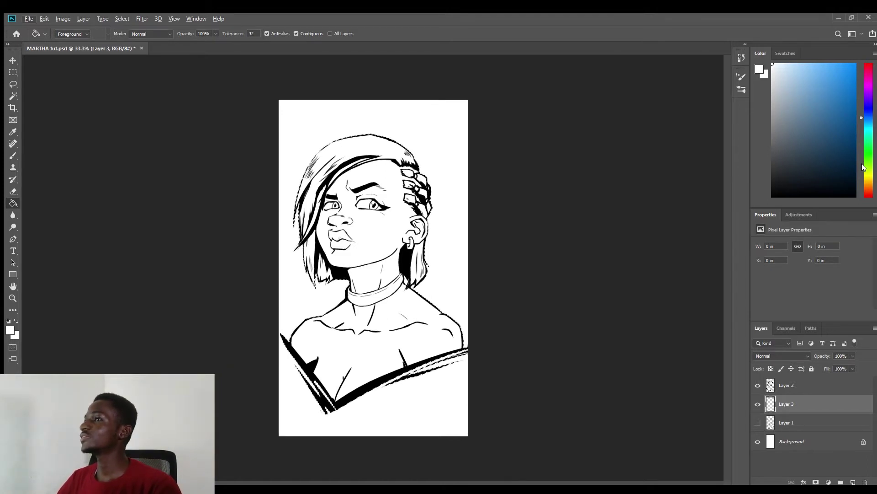
Step: Fill the selected figure on Layer 3 with a flat brown (H 18, S 34, B 51) and clear the selection
{"action": "left_click_drag", "start_coordinate": [866, 170], "coordinate": [865, 189]}
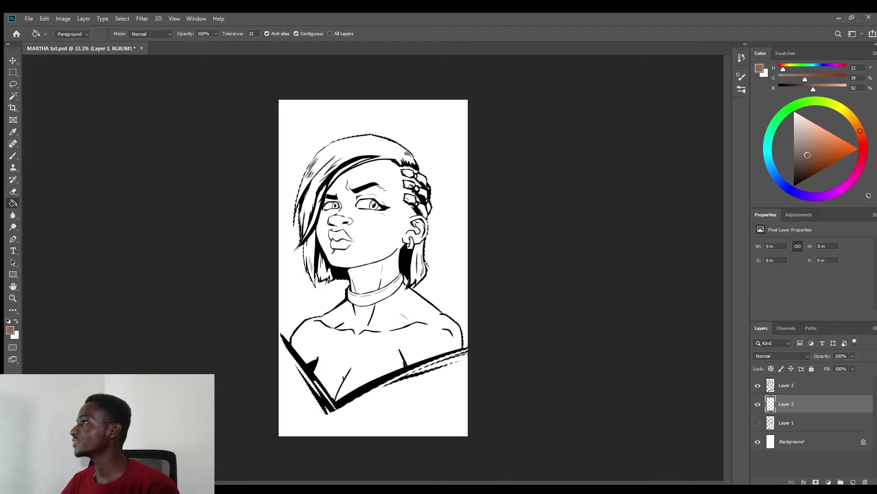
{"action": "left_click_drag", "start_coordinate": [806, 155], "coordinate": [805, 154]}
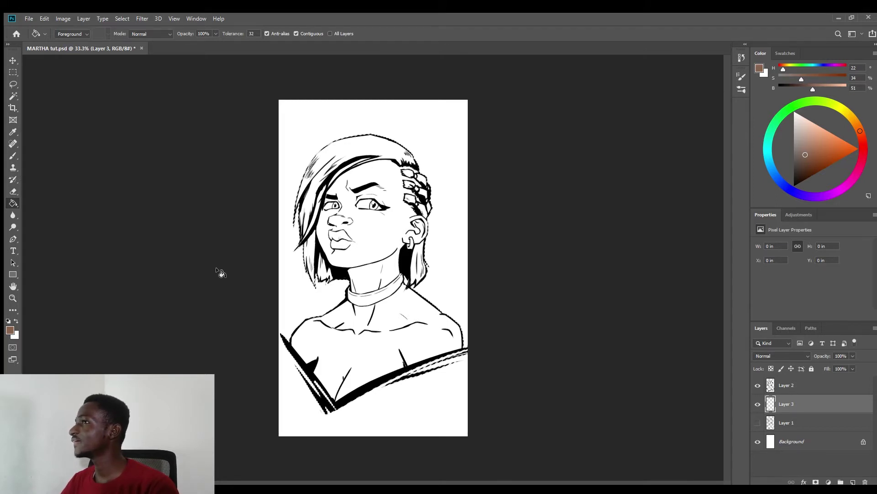
{"action": "left_click", "coordinate": [384, 237]}
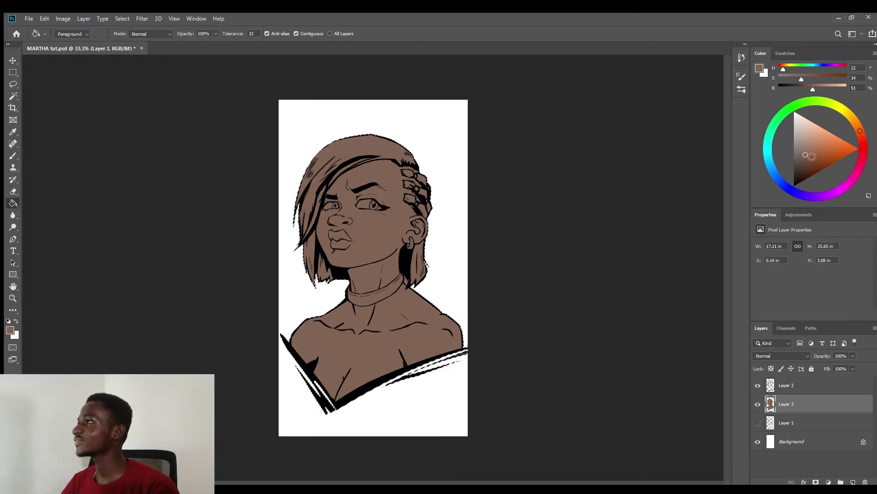
{"action": "left_click", "coordinate": [861, 135]}
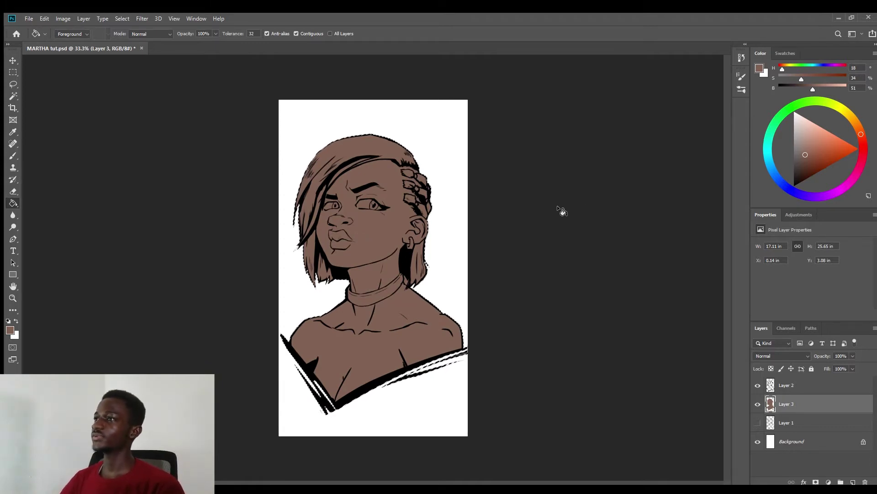
{"action": "key", "text": "ctrl+d"}
{"action": "key", "text": "l"}
{"action": "left_click", "coordinate": [757, 405]}
{"action": "left_click", "coordinate": [757, 406]}
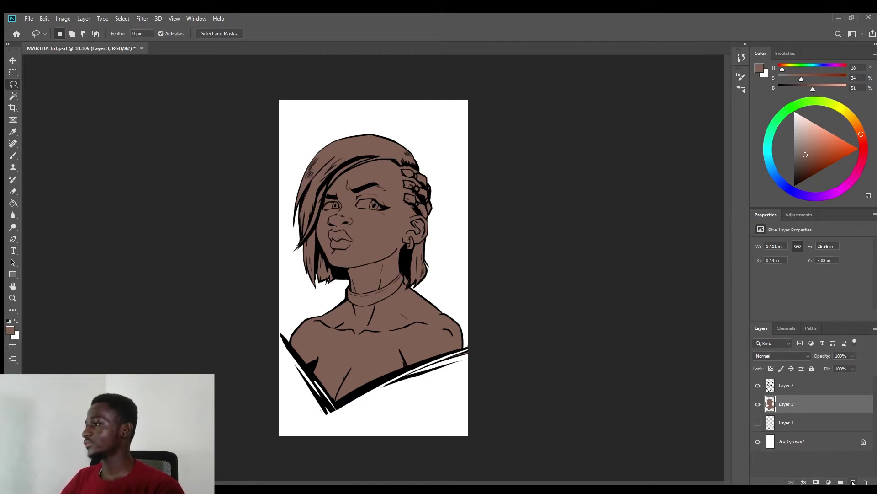
Step: Add two layers above the brown fill and name the lower one "dark tones" and the upper one "light tones"
{"action": "left_click", "coordinate": [853, 481]}
{"action": "left_click", "coordinate": [853, 481]}
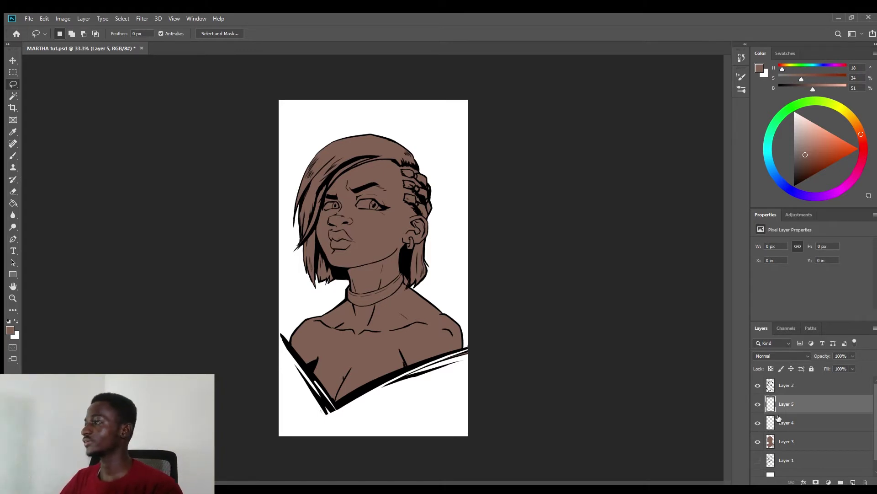
{"action": "left_click", "coordinate": [789, 424]}
{"action": "double_click", "coordinate": [789, 425]}
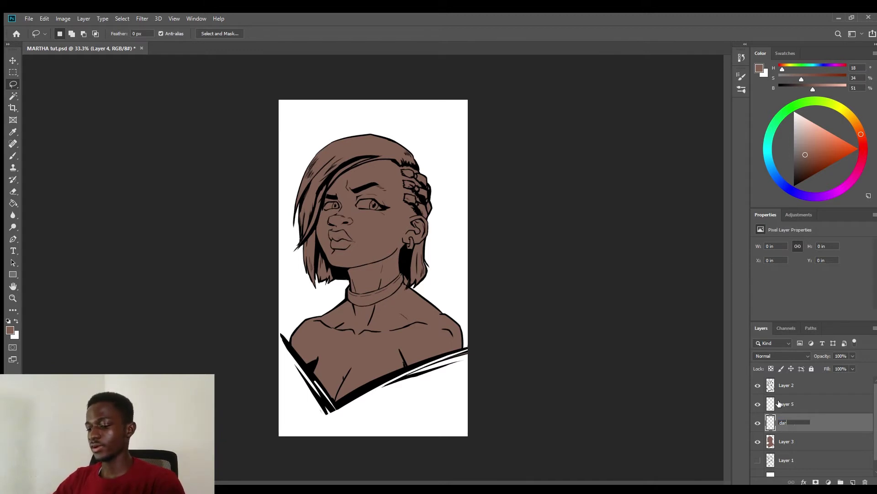
{"action": "type", "text": "dark tones"}
{"action": "double_click", "coordinate": [785, 404]}
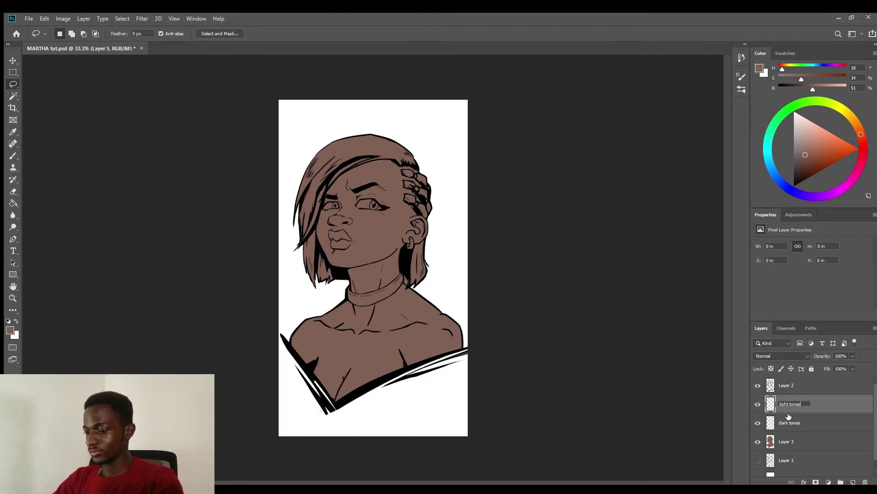
{"action": "type", "text": "light tones"}
Step: Rename the layer holding the brown fill as "base colours"
{"action": "left_click", "coordinate": [795, 441]}
{"action": "double_click", "coordinate": [786, 442]}
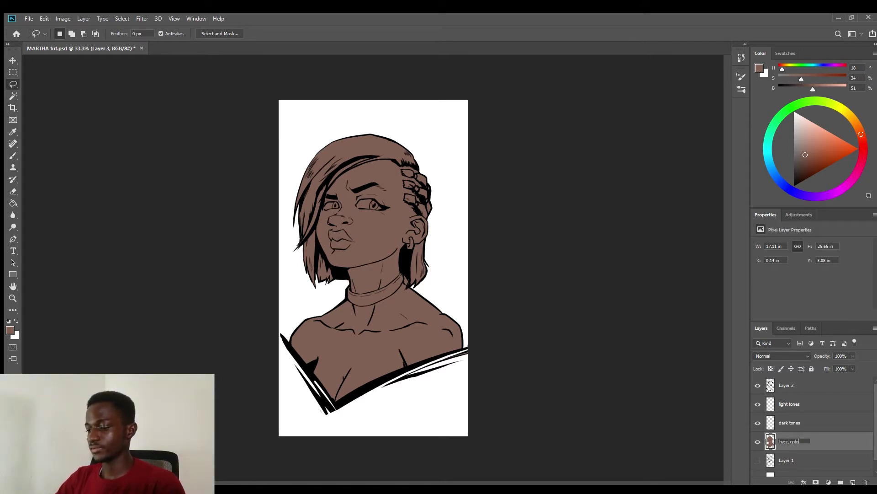
{"action": "key", "text": "Return"}
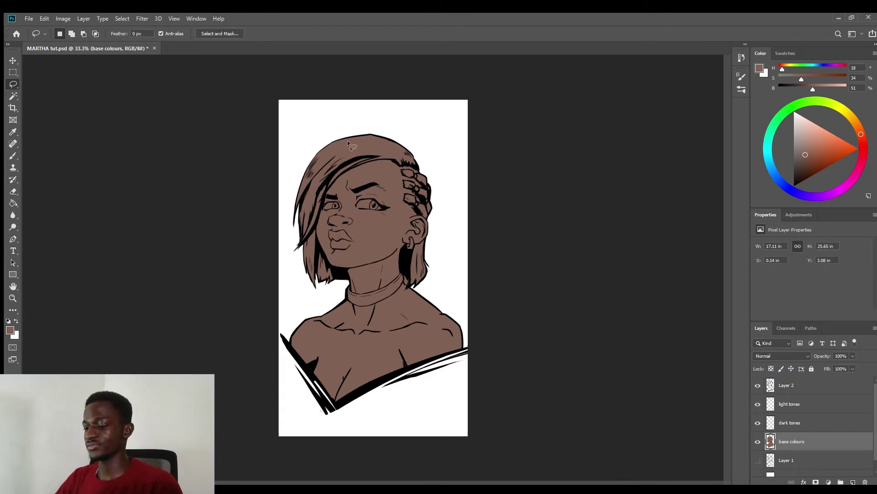
Step: Select the main mass of hair with the Polygonal Lasso, following the face and hairline and looping loosely outside the head
{"action": "key", "text": "ctrl+plus"}
{"action": "scroll", "coordinate": [409, 173], "scroll_direction": "up", "scroll_amount": 1}
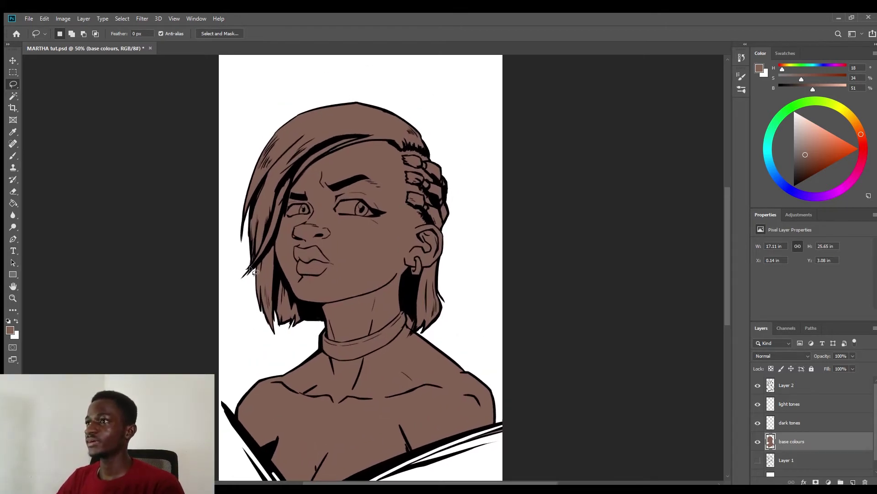
{"action": "left_click", "coordinate": [12, 84], "text": "alt"}
{"action": "left_click", "coordinate": [308, 332]}
{"action": "left_click", "coordinate": [307, 313]}
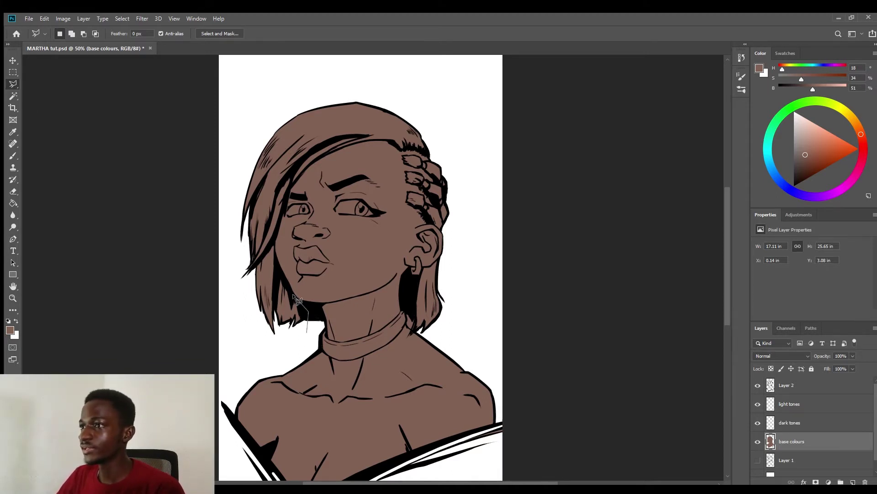
{"action": "left_click", "coordinate": [274, 252]}
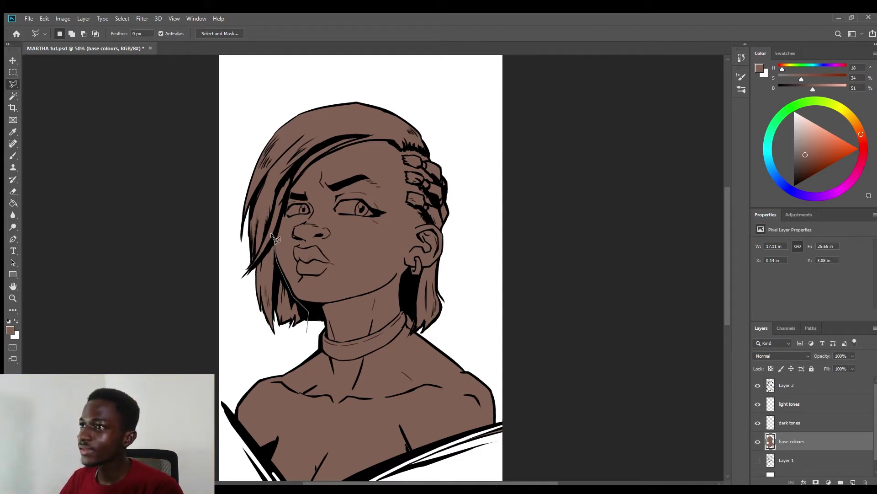
{"action": "left_click", "coordinate": [288, 186]}
{"action": "left_click", "coordinate": [301, 163]}
{"action": "left_click", "coordinate": [320, 149]}
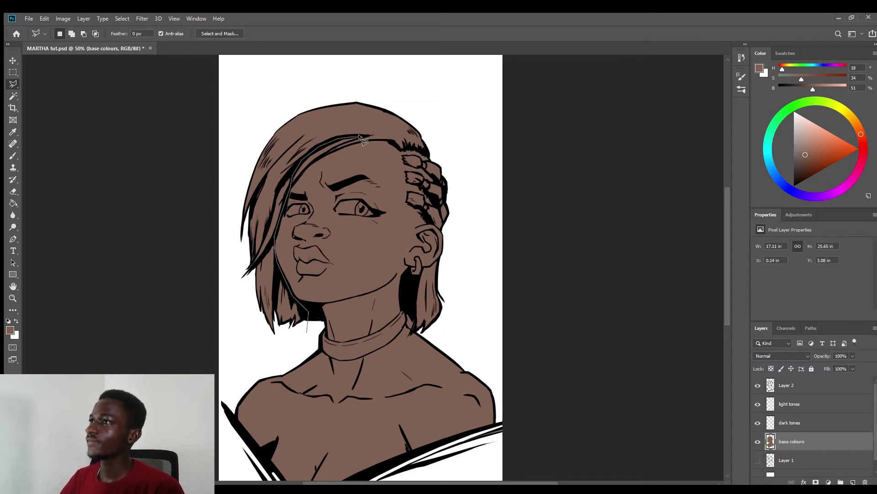
{"action": "left_click", "coordinate": [359, 138]}
{"action": "left_click", "coordinate": [396, 144]}
{"action": "left_click", "coordinate": [435, 157]}
{"action": "left_click", "coordinate": [403, 93]}
{"action": "left_click", "coordinate": [351, 86]}
{"action": "left_click", "coordinate": [290, 92]}
{"action": "left_click", "coordinate": [242, 133]}
{"action": "left_click", "coordinate": [233, 274]}
{"action": "left_click", "coordinate": [264, 336]}
{"action": "left_click", "coordinate": [307, 320]}
Step: Add the hair hanging below and behind the ear to the selection
{"action": "left_click", "coordinate": [425, 332], "text": "shift"}
{"action": "left_click", "coordinate": [450, 315]}
{"action": "left_click", "coordinate": [456, 256]}
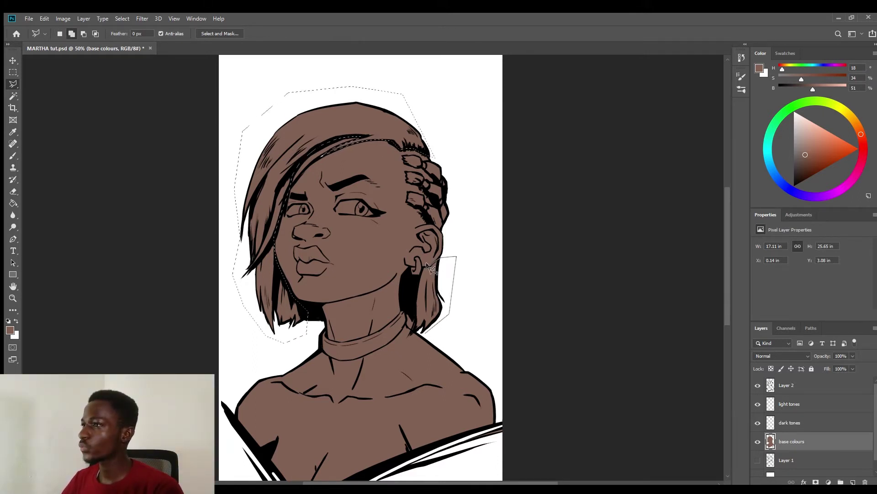
{"action": "left_click", "coordinate": [423, 266]}
{"action": "left_click", "coordinate": [414, 309]}
{"action": "left_click", "coordinate": [405, 313]}
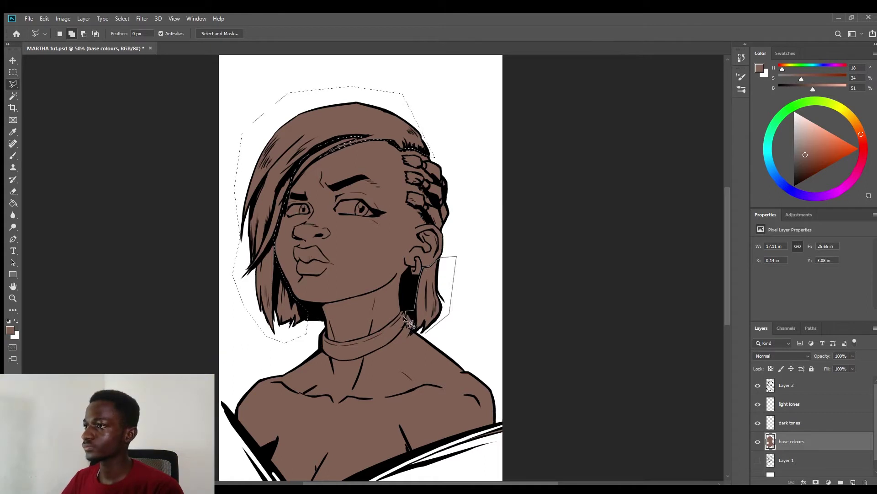
{"action": "left_click", "coordinate": [423, 334]}
Step: Set the foreground colour to a dark brown with H 18, S 17, B 27
{"action": "key", "text": "g"}
{"action": "left_click_drag", "start_coordinate": [805, 155], "coordinate": [797, 168]}
{"action": "key", "text": "l"}
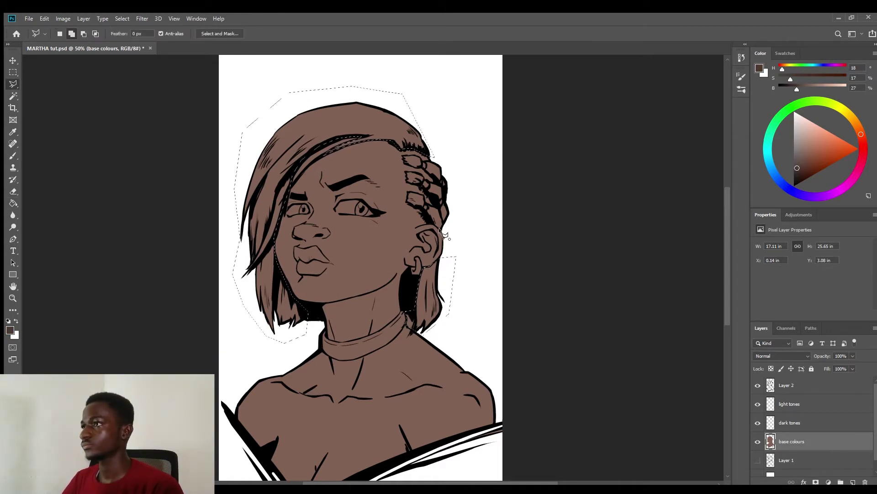
Step: Add the three braid sections along the side hairline to the hair selection
{"action": "left_click", "coordinate": [407, 203]}
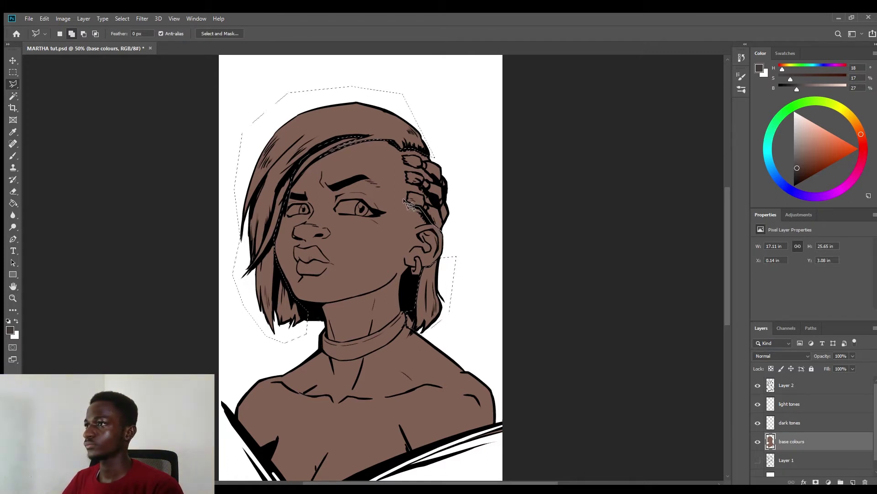
{"action": "left_click", "coordinate": [408, 193]}
{"action": "left_click", "coordinate": [422, 200]}
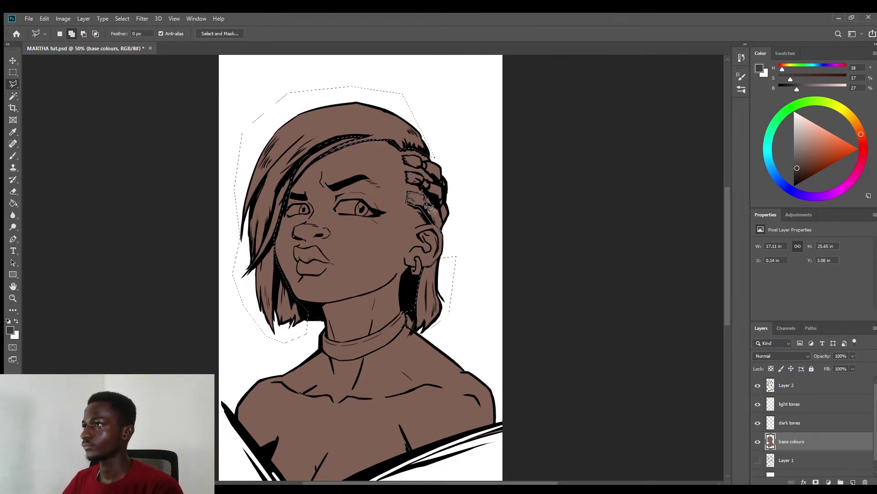
{"action": "left_click", "coordinate": [434, 208]}
{"action": "left_click", "coordinate": [418, 191]}
{"action": "left_click", "coordinate": [408, 183]}
{"action": "left_click", "coordinate": [406, 172]}
{"action": "left_click", "coordinate": [417, 172]}
{"action": "left_click", "coordinate": [433, 180]}
{"action": "left_click", "coordinate": [404, 163]}
{"action": "left_click", "coordinate": [403, 155]}
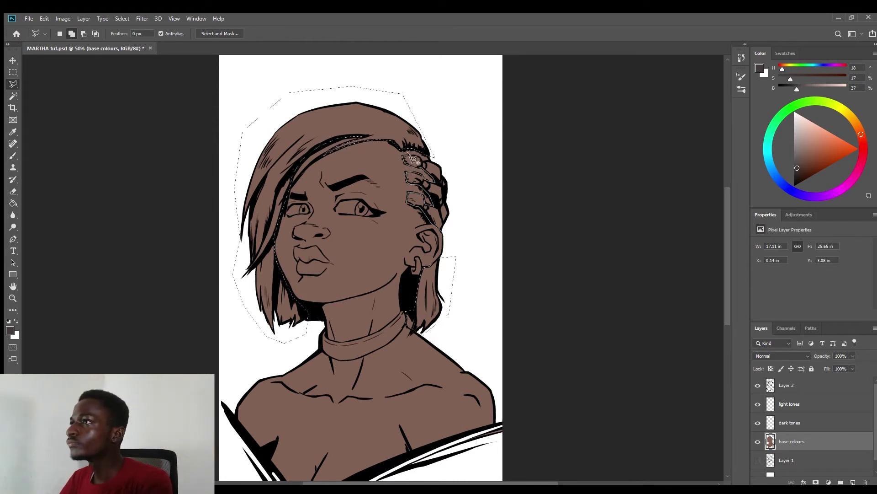
Step: Add the outer braids at the back of the head to the selection and fill the selected hair with the dark brown
{"action": "left_click", "coordinate": [429, 158]}
{"action": "left_click", "coordinate": [457, 174]}
{"action": "double_click", "coordinate": [452, 228]}
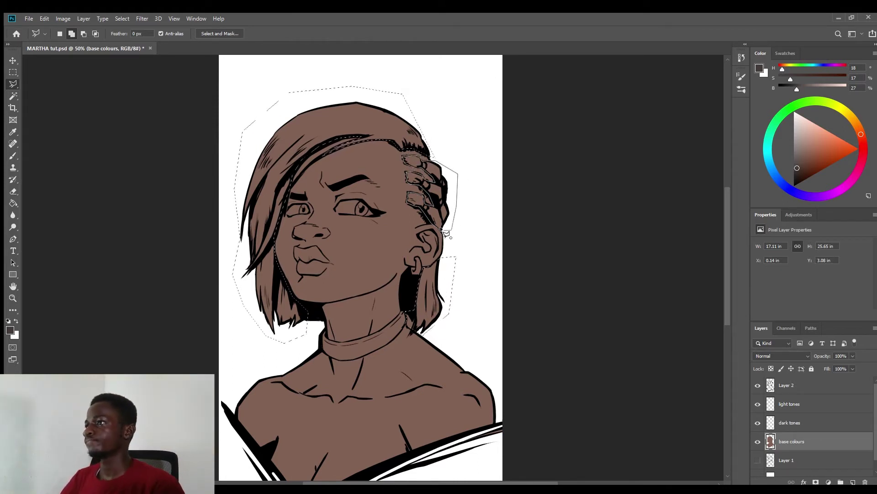
{"action": "key", "text": "g"}
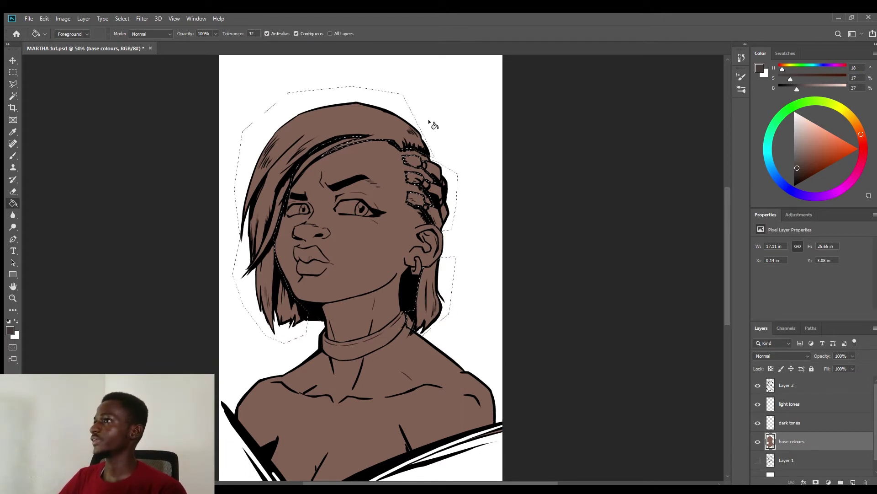
{"action": "left_click", "coordinate": [377, 120]}
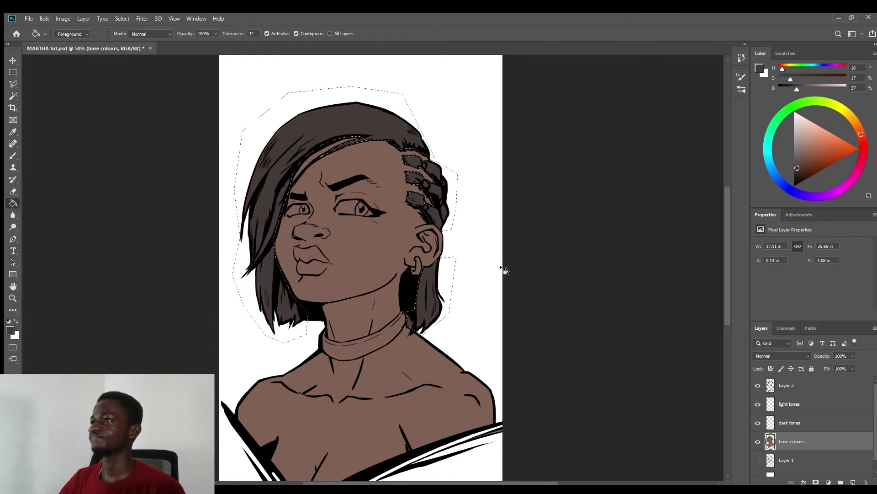
Step: Outline the earring below the ear with the Polygonal Lasso as a new selection
{"action": "key", "text": "l"}
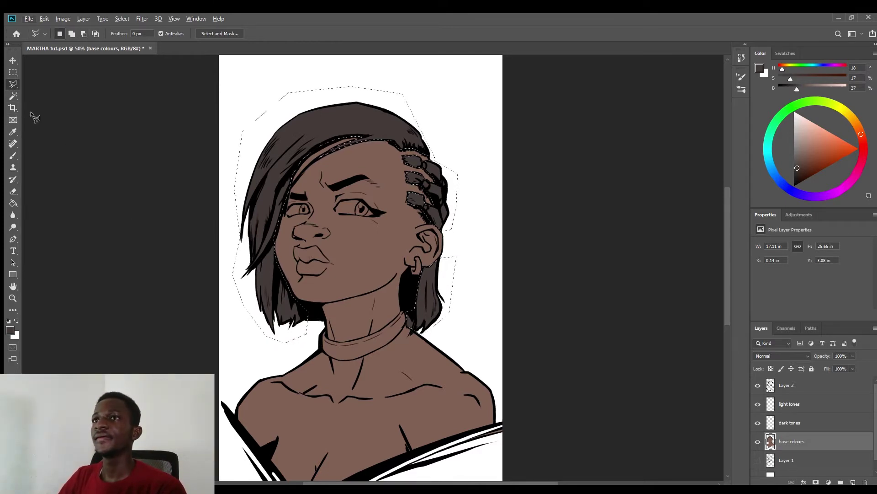
{"action": "scroll", "coordinate": [386, 300], "scroll_direction": "down", "scroll_amount": 1}
{"action": "scroll", "coordinate": [385, 300], "scroll_direction": "up", "scroll_amount": 6, "text": "alt"}
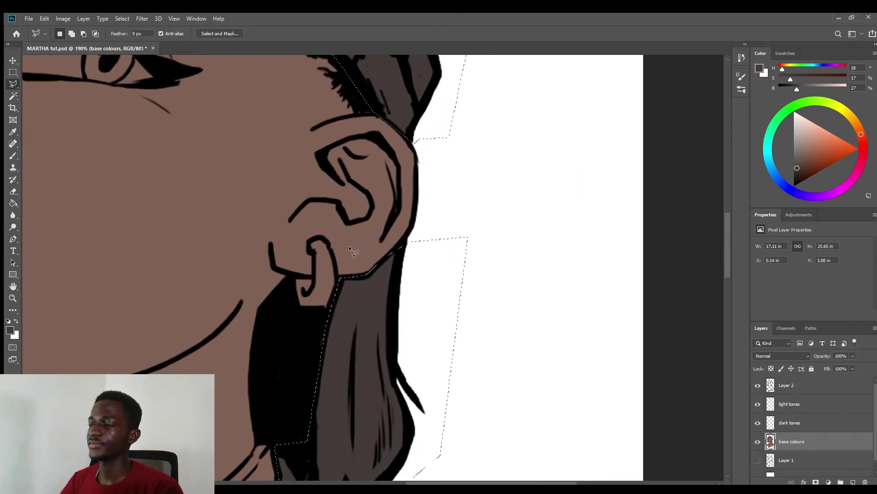
{"action": "left_click", "coordinate": [293, 277]}
{"action": "left_click", "coordinate": [296, 305]}
{"action": "left_click", "coordinate": [305, 315]}
{"action": "left_click", "coordinate": [331, 310]}
{"action": "left_click", "coordinate": [338, 280]}
{"action": "left_click", "coordinate": [330, 247]}
{"action": "left_click", "coordinate": [322, 238]}
{"action": "left_click", "coordinate": [314, 238]}
{"action": "left_click", "coordinate": [310, 249]}
{"action": "left_click", "coordinate": [292, 277]}
Step: Fill the earring with gold (H 33, S 62, B 76) on the base colours layer, deselect it and save the document
{"action": "key", "text": "g"}
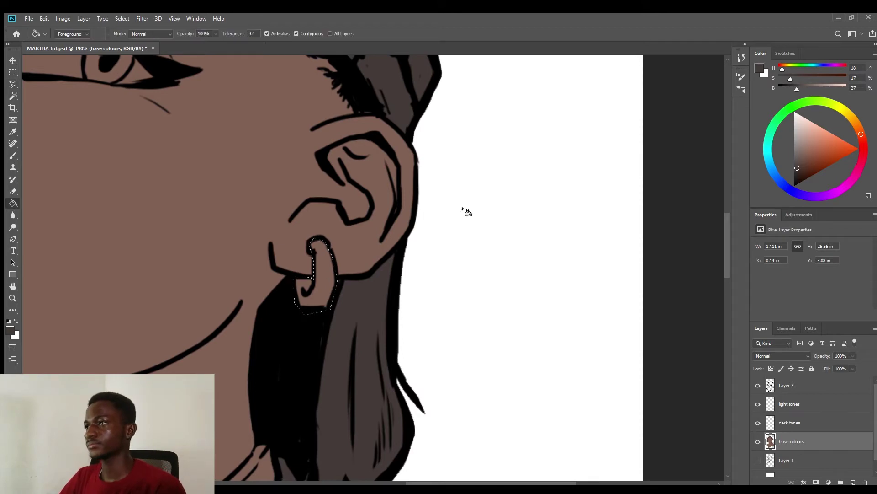
{"action": "left_click", "coordinate": [856, 122]}
{"action": "left_click", "coordinate": [817, 147]}
{"action": "left_click", "coordinate": [325, 276]}
{"action": "key", "text": "ctrl+d"}
{"action": "key", "text": "ctrl+minus"}
{"action": "key", "text": "ctrl+minus"}
{"action": "key", "text": "ctrl+minus"}
{"action": "key", "text": "ctrl+s"}
Step: Select the iris of the eye nearer the ear with the Polygonal Lasso
{"action": "scroll", "coordinate": [322, 285], "scroll_direction": "up", "scroll_amount": 2}
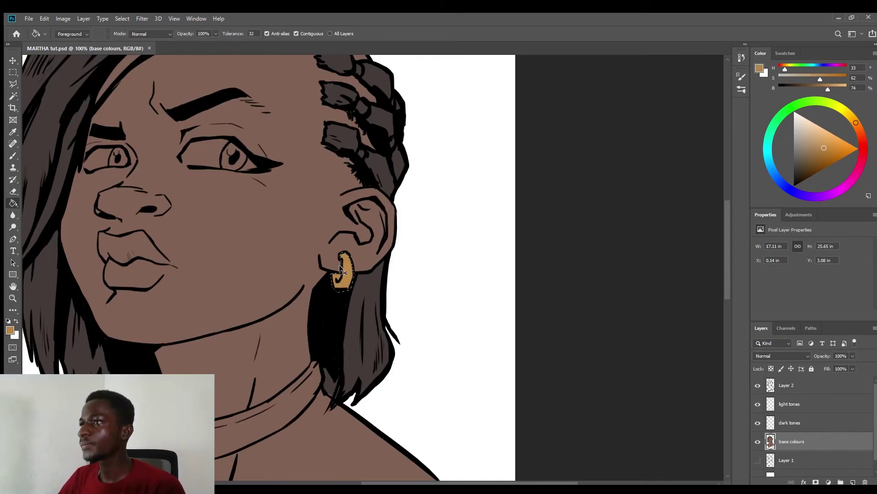
{"action": "scroll", "coordinate": [321, 284], "scroll_direction": "down", "scroll_amount": 2}
{"action": "scroll", "coordinate": [366, 180], "scroll_direction": "up", "scroll_amount": 4}
{"action": "key", "text": "l"}
{"action": "left_click", "coordinate": [335, 216]}
{"action": "left_click", "coordinate": [350, 198]}
{"action": "left_click", "coordinate": [383, 226]}
{"action": "left_click", "coordinate": [361, 258]}
{"action": "left_click", "coordinate": [331, 253]}
{"action": "left_click", "coordinate": [335, 215]}
Step: Add the iris of the eye beside the hair fringe to the selection
{"action": "left_click", "coordinate": [118, 212], "text": "shift"}
{"action": "left_click", "coordinate": [105, 248]}
{"action": "left_click", "coordinate": [139, 249]}
{"action": "left_click", "coordinate": [146, 236]}
{"action": "left_click", "coordinate": [119, 211]}
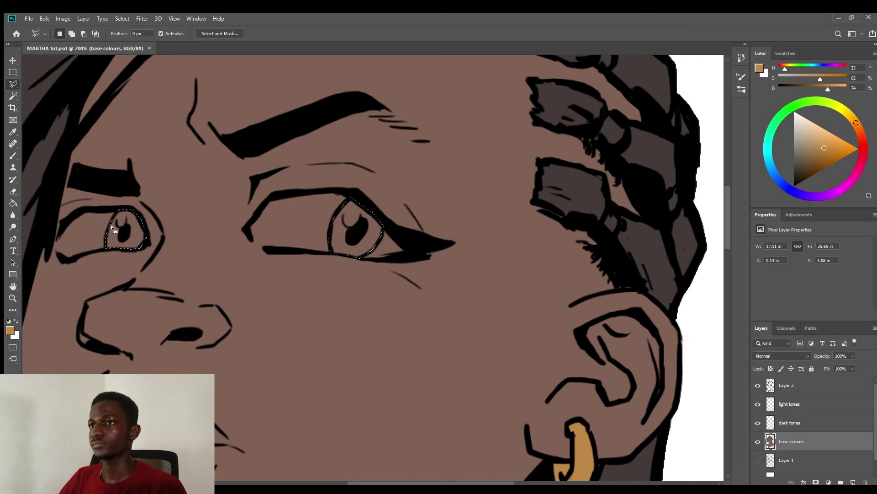
Step: Fill both selected irises with the dark hair colour (H 15, S 20, B 23) on the base colours layer and deselect them
{"action": "key", "text": "g"}
{"action": "key", "text": "ctrl+minus"}
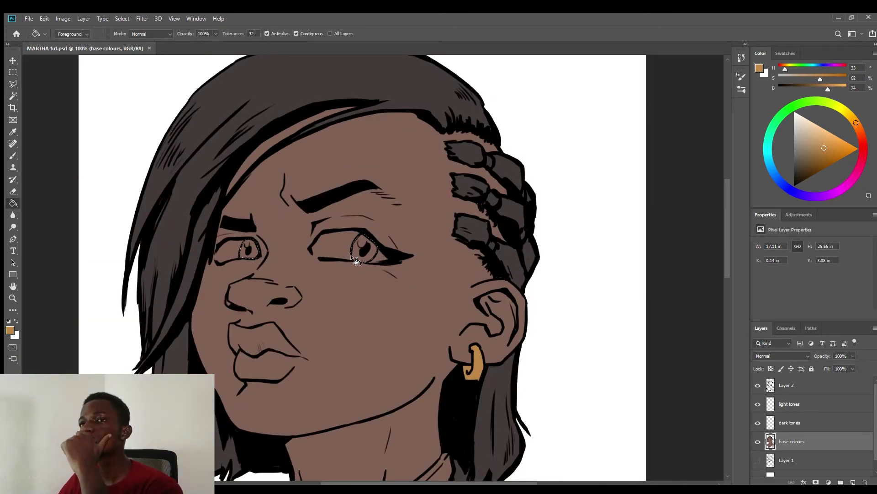
{"action": "left_click", "coordinate": [405, 92], "text": "alt"}
{"action": "key", "text": "alt+BackSpace"}
{"action": "left_click", "coordinate": [388, 274], "text": "alt"}
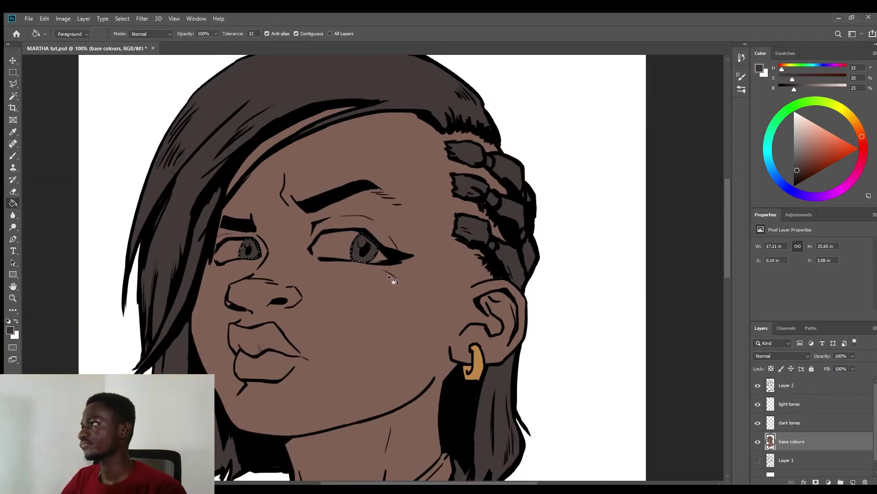
{"action": "key", "text": "ctrl+d"}
Step: Select the highlights in both eyes with the Polygonal Lasso, fill them with light grey (S 0, B 79), deselect and save the document
{"action": "key", "text": "l"}
{"action": "key", "text": "ctrl+plus"}
{"action": "left_click_drag", "start_coordinate": [343, 211], "coordinate": [359, 206]}
{"action": "left_click_drag", "start_coordinate": [123, 212], "coordinate": [115, 224]}
{"action": "key", "text": "g"}
{"action": "left_click", "coordinate": [793, 127]}
{"action": "key", "text": "alt+BackSpace"}
{"action": "key", "text": "ctrl+d"}
{"action": "key", "text": "ctrl+minus"}
{"action": "key", "text": "ctrl+minus"}
{"action": "key", "text": "ctrl+s"}
Step: Outline the white of the eye beside the hair fringe with the Polygonal Lasso
{"action": "key", "text": "shift+l"}
{"action": "key", "text": "ctrl+plus"}
{"action": "left_click", "coordinate": [215, 245]}
{"action": "left_click", "coordinate": [218, 262]}
{"action": "left_click", "coordinate": [234, 262]}
{"action": "left_click", "coordinate": [250, 259]}
{"action": "left_click", "coordinate": [259, 251]}
{"action": "left_click", "coordinate": [254, 238]}
{"action": "left_click", "coordinate": [227, 239]}
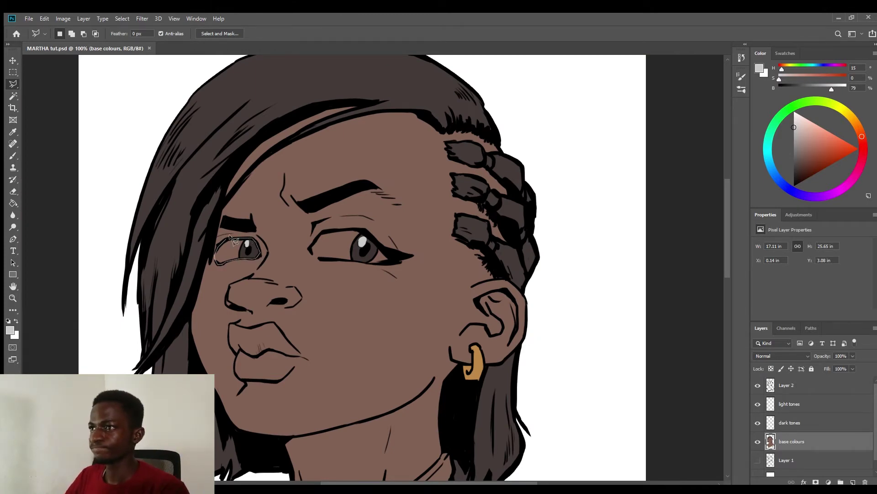
Step: Fill the selected eye white beside the fringe with pale pinkish grey (H 0, S 5, B 77)
{"action": "key", "text": "g"}
{"action": "left_click", "coordinate": [863, 148]}
{"action": "left_click", "coordinate": [796, 131]}
{"action": "left_click", "coordinate": [228, 251]}
Step: Outline the white of the eye nearer the ear with the Polygonal Lasso as a new selection
{"action": "key", "text": "l"}
{"action": "left_click", "coordinate": [361, 228]}
{"action": "left_click", "coordinate": [394, 262]}
{"action": "left_click", "coordinate": [368, 265]}
{"action": "left_click", "coordinate": [320, 259]}
{"action": "left_click", "coordinate": [310, 249]}
{"action": "left_click", "coordinate": [323, 232]}
{"action": "left_click", "coordinate": [350, 229]}
{"action": "left_click", "coordinate": [362, 228]}
Step: Fill the white of the eye nearer the ear with the same pale grey (H 0, S 5, B 77) and save the document
{"action": "key", "text": "g"}
{"action": "left_click", "coordinate": [340, 246]}
{"action": "scroll", "coordinate": [387, 231], "scroll_direction": "down", "scroll_amount": 6}
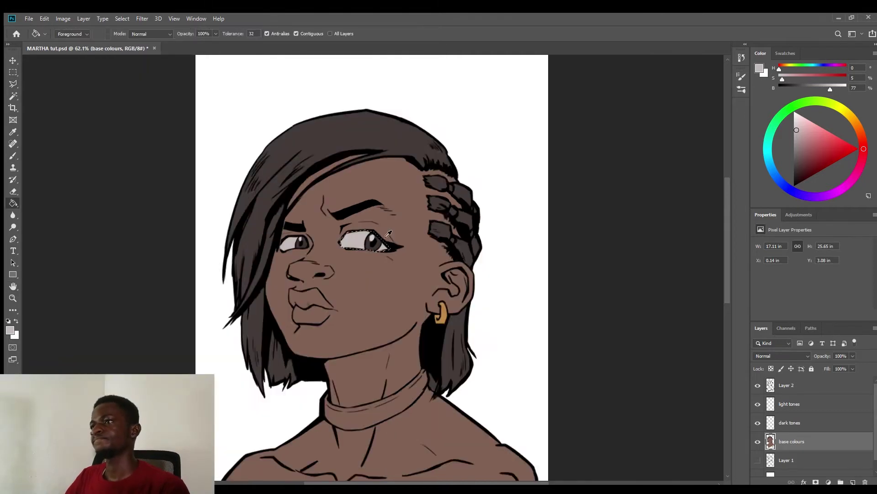
{"action": "key", "text": "ctrl+s"}
Step: Outline the upper lip with the Polygonal Lasso as a new selection
{"action": "key", "text": "l"}
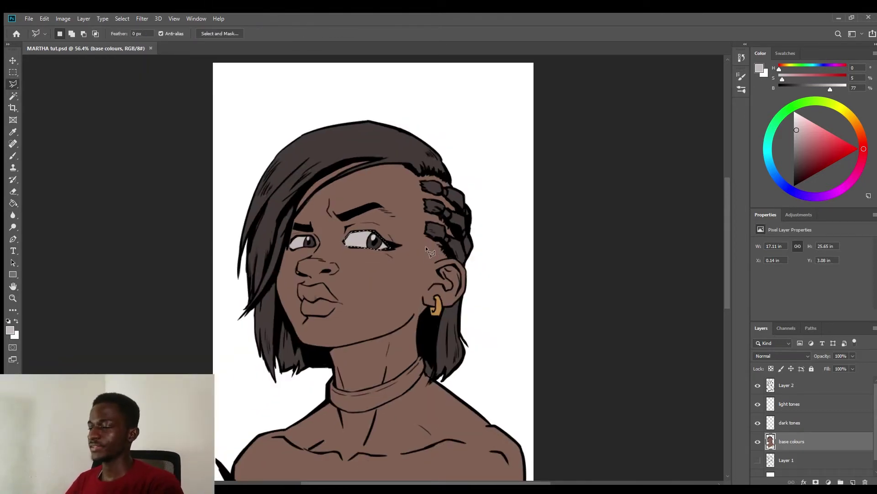
{"action": "scroll", "coordinate": [340, 293], "scroll_direction": "up", "scroll_amount": 5}
{"action": "scroll", "coordinate": [402, 249], "scroll_direction": "up", "scroll_amount": 2}
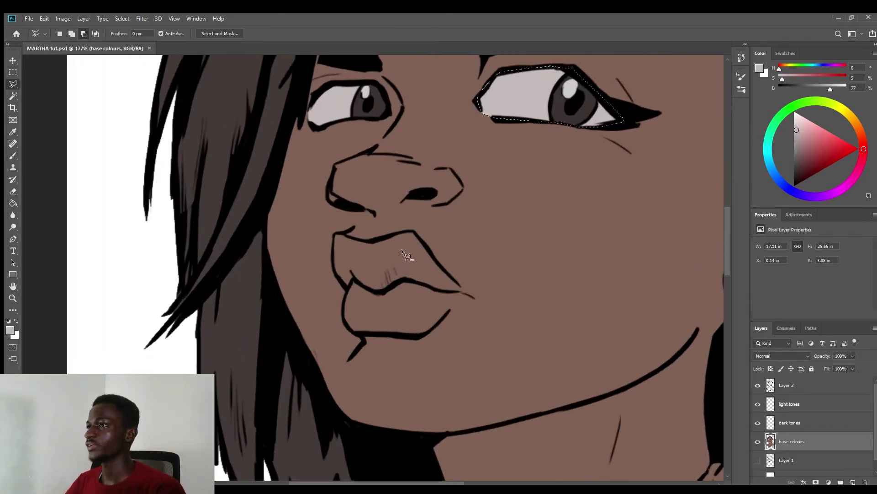
{"action": "left_click", "coordinate": [333, 233]}
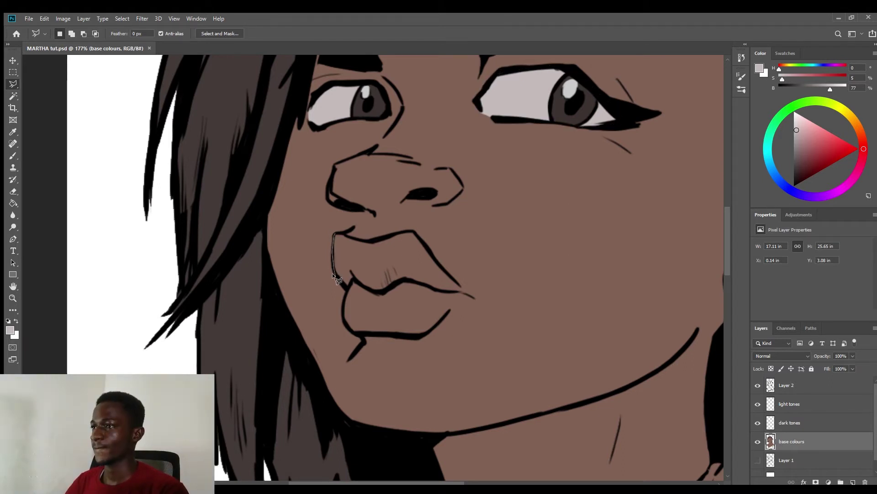
{"action": "left_click", "coordinate": [336, 274]}
{"action": "left_click", "coordinate": [349, 288]}
{"action": "left_click", "coordinate": [352, 280]}
{"action": "left_click", "coordinate": [382, 292]}
{"action": "left_click", "coordinate": [404, 280]}
{"action": "left_click", "coordinate": [430, 287]}
{"action": "left_click", "coordinate": [438, 262]}
{"action": "left_click", "coordinate": [414, 231]}
{"action": "left_click", "coordinate": [394, 234]}
{"action": "left_click", "coordinate": [373, 240]}
{"action": "left_click", "coordinate": [352, 236]}
{"action": "left_click", "coordinate": [334, 234]}
Step: Fill the selected upper lip with muted plum (H 0, S 35, B 45)
{"action": "key", "text": "g"}
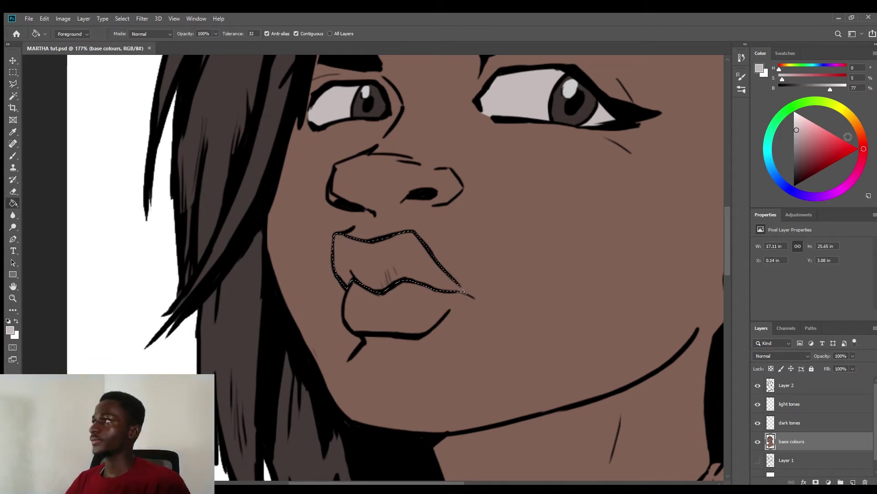
{"action": "left_click_drag", "start_coordinate": [805, 156], "coordinate": [807, 159]}
{"action": "left_click", "coordinate": [411, 251]}
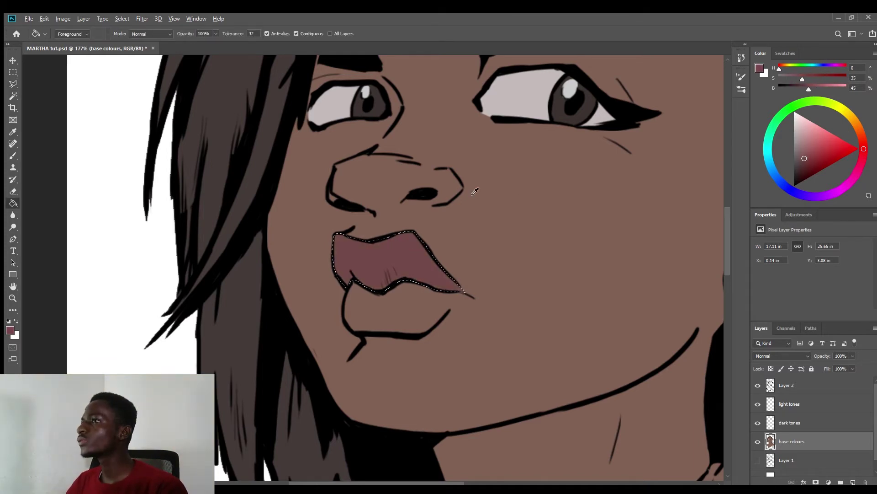
Step: Refill the upper lip with a darker brownish red (H 11, S 41, B 39), then pick a lighter tone (S 44, B 46)
{"action": "scroll", "coordinate": [339, 188], "scroll_direction": "down", "scroll_amount": 7}
{"action": "scroll", "coordinate": [339, 187], "scroll_direction": "up", "scroll_amount": 3}
{"action": "left_click", "coordinate": [349, 230], "text": "alt"}
{"action": "left_click", "coordinate": [804, 163]}
{"action": "left_click", "coordinate": [388, 223]}
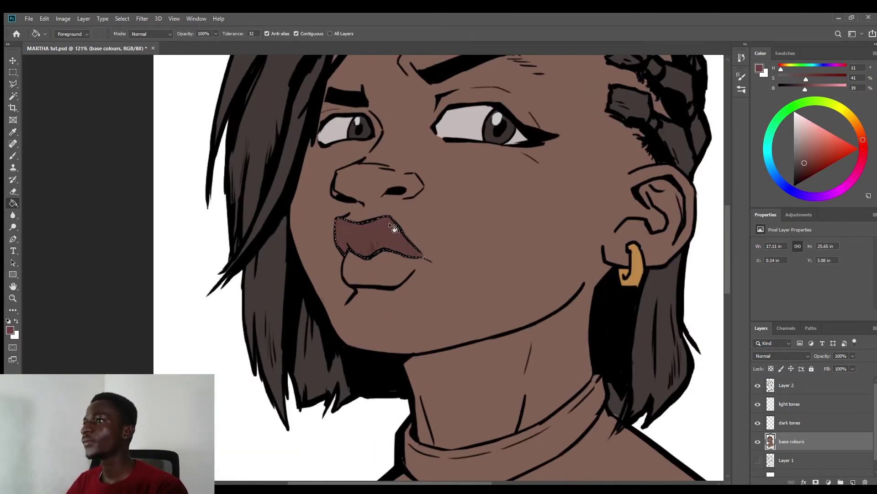
{"action": "scroll", "coordinate": [389, 224], "scroll_direction": "down", "scroll_amount": 5}
{"action": "scroll", "coordinate": [471, 192], "scroll_direction": "up", "scroll_amount": 5}
{"action": "left_click", "coordinate": [807, 159]}
Step: Outline the lower lip with the Polygonal Lasso as a new selection
{"action": "key", "text": "l"}
{"action": "left_click", "coordinate": [288, 251]}
{"action": "mouse_move", "coordinate": [283, 280]}
{"action": "left_mouse_down"}
{"action": "mouse_move", "coordinate": [333, 289]}
{"action": "mouse_move", "coordinate": [360, 264]}
{"action": "left_mouse_up"}
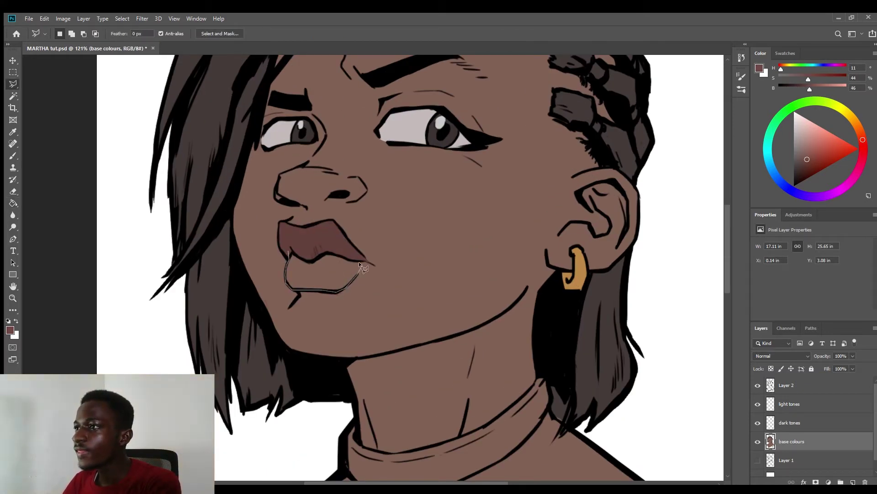
{"action": "left_click", "coordinate": [286, 245]}
{"action": "key", "text": "g"}
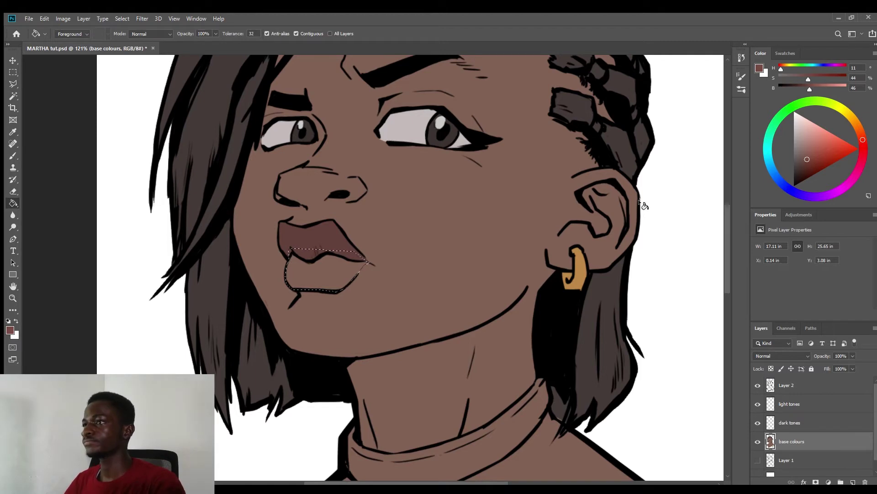
Step: Try filling the lower lip with coral red (H 11, S 48, B 67), then undo the fill
{"action": "left_click_drag", "start_coordinate": [814, 149], "coordinate": [821, 150]}
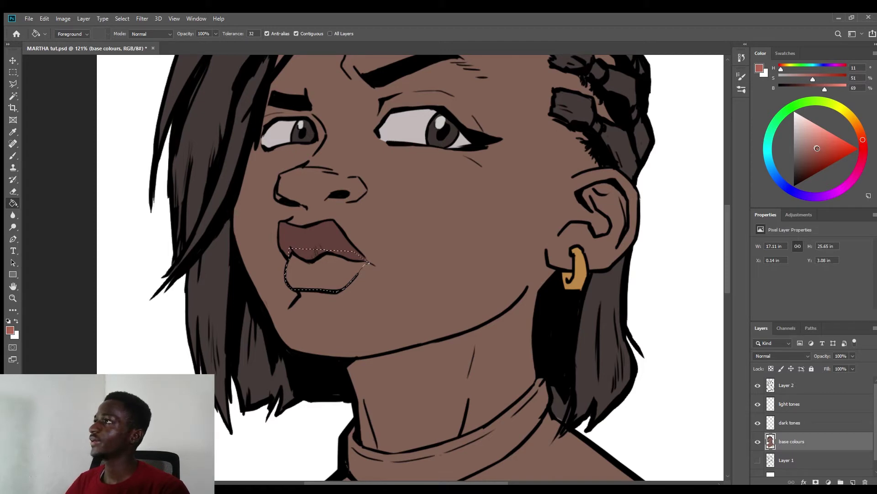
{"action": "left_click", "coordinate": [322, 268]}
{"action": "key", "text": "ctrl+z"}
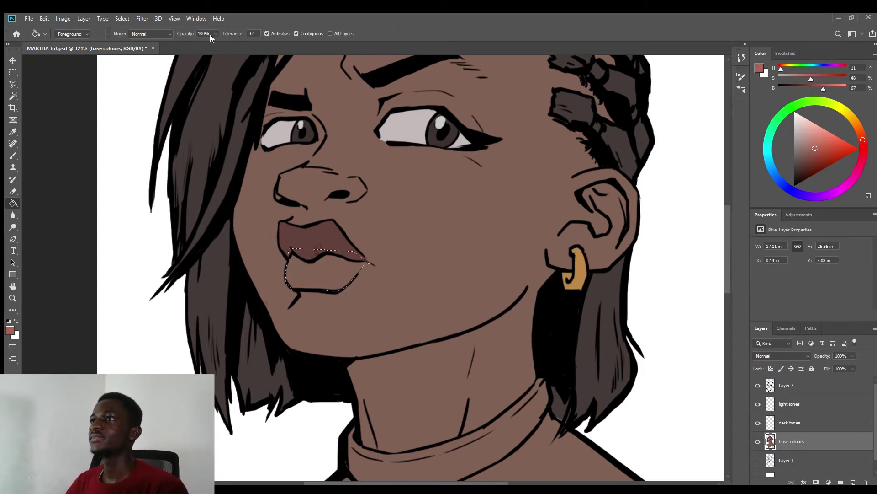
Step: Set the Paint Bucket tolerance to 16, try filling the lower lip again, and undo the fill and deselection
{"action": "left_click_drag", "start_coordinate": [228, 34], "coordinate": [225, 34]}
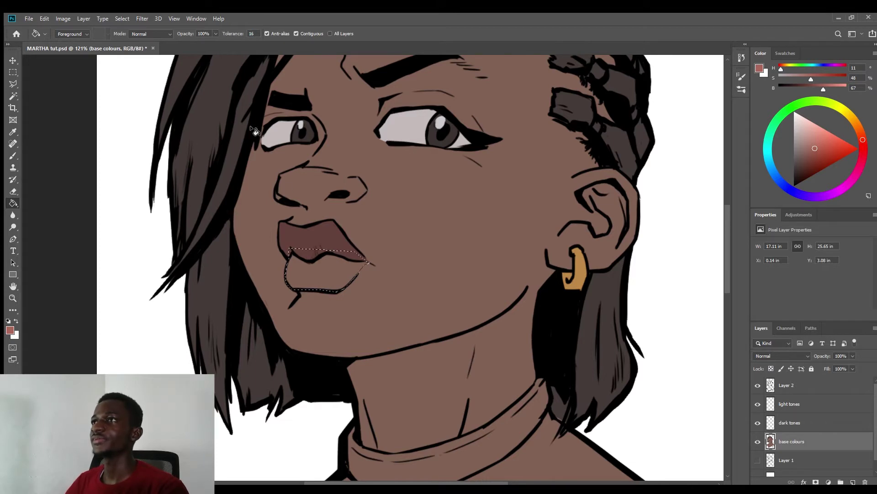
{"action": "left_click", "coordinate": [327, 268]}
{"action": "scroll", "coordinate": [329, 252], "scroll_direction": "up", "scroll_amount": 3}
{"action": "key", "text": "ctrl+d"}
{"action": "scroll", "coordinate": [388, 100], "scroll_direction": "down", "scroll_amount": 4}
{"action": "scroll", "coordinate": [389, 100], "scroll_direction": "up", "scroll_amount": 3}
{"action": "left_click_drag", "start_coordinate": [389, 100], "coordinate": [416, 212]}
{"action": "key", "text": "ctrl+z"}
{"action": "key", "text": "ctrl+z"}
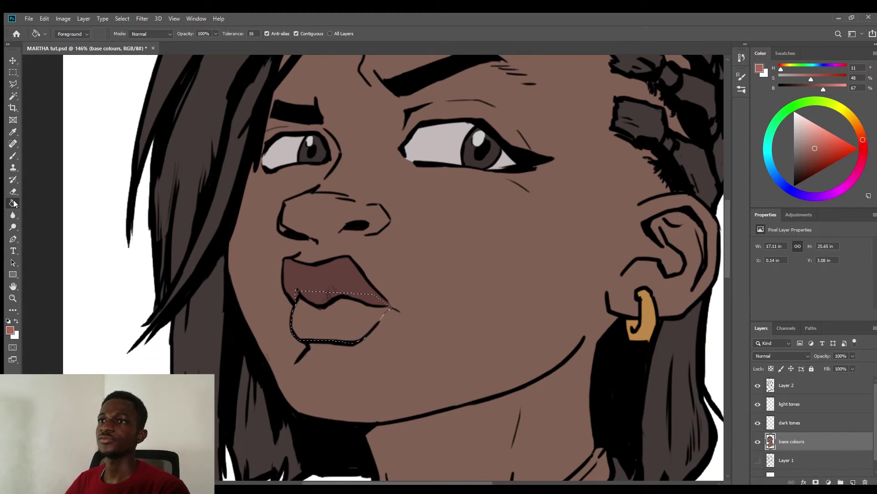
Step: Set the Paint Bucket tolerance to 66, try the lower lip fill once more and undo it
{"action": "left_click_drag", "start_coordinate": [231, 34], "coordinate": [239, 35]}
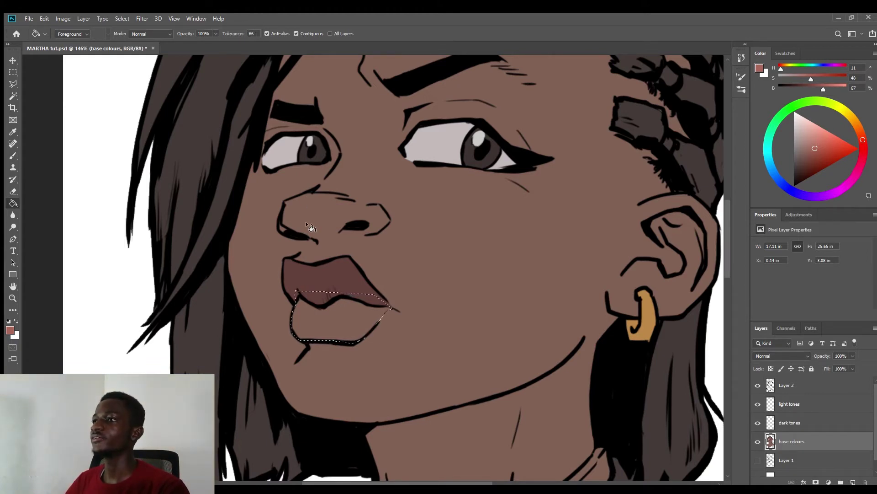
{"action": "left_click", "coordinate": [332, 322]}
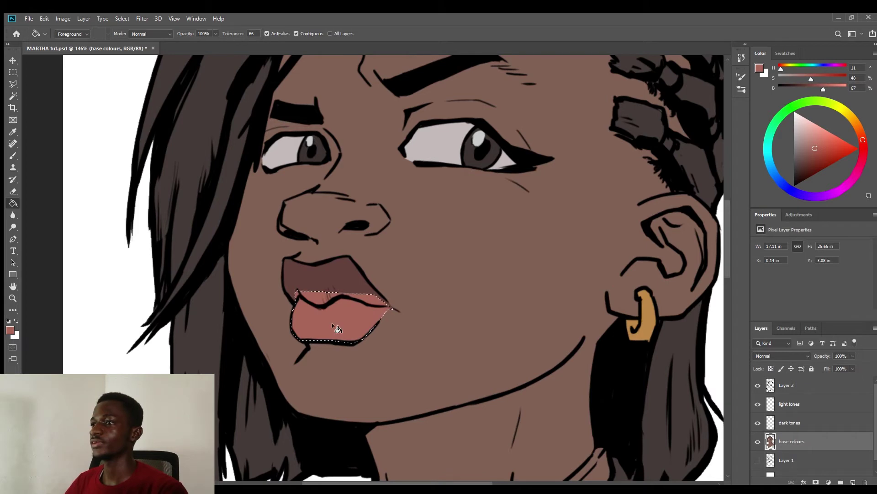
{"action": "key", "text": "ctrl+z"}
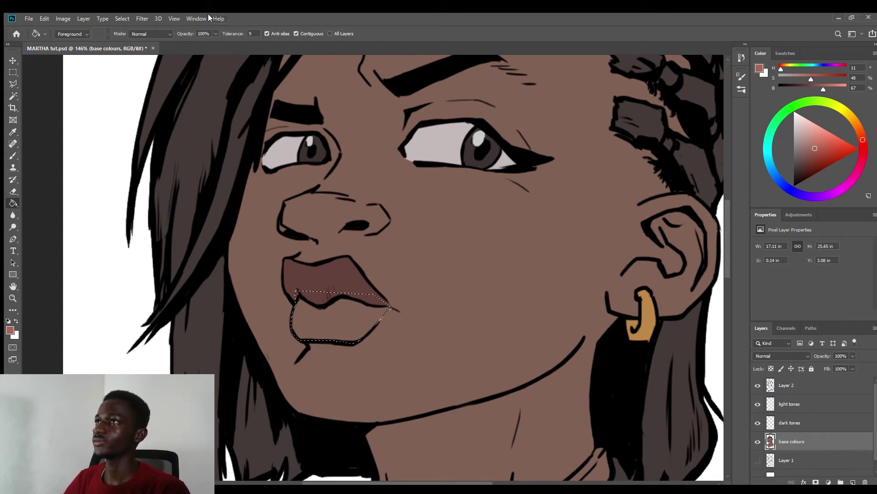
Step: Fill the lower lip with coral red (H 11, S 48, B 67) at tolerance 9, comparing the portrait with and without the fill
{"action": "left_click", "coordinate": [344, 309]}
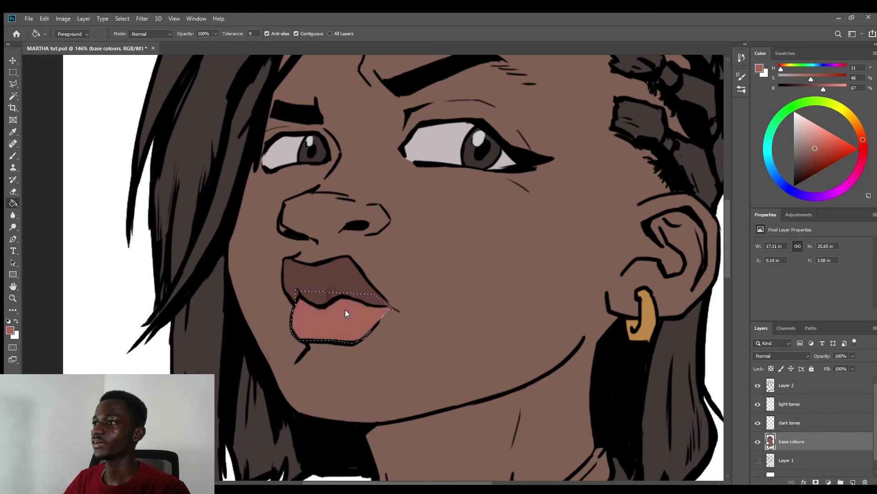
{"action": "key", "text": "ctrl+z"}
{"action": "key", "text": "ctrl+shift+z"}
{"action": "scroll", "coordinate": [443, 246], "scroll_direction": "down", "scroll_amount": 3, "text": "alt"}
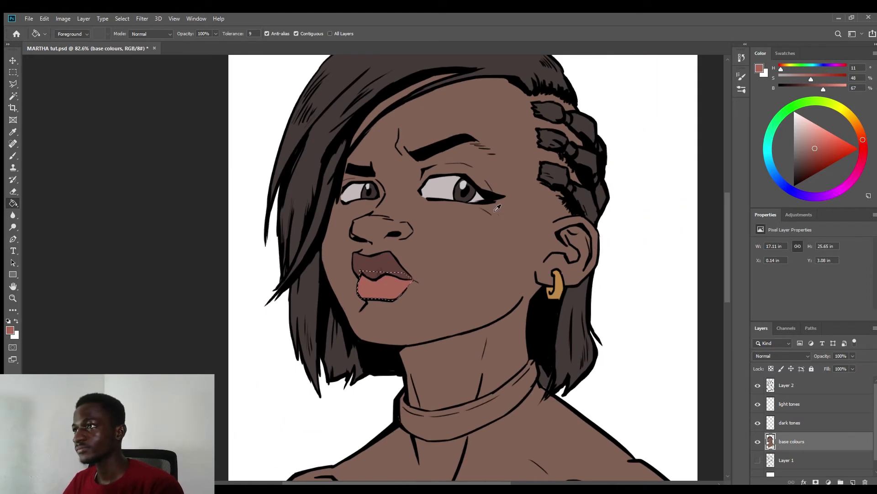
{"action": "scroll", "coordinate": [462, 224], "scroll_direction": "up", "scroll_amount": 2, "text": "alt"}
{"action": "scroll", "coordinate": [492, 214], "scroll_direction": "down", "scroll_amount": 3, "text": "alt"}
{"action": "scroll", "coordinate": [492, 215], "scroll_direction": "down", "scroll_amount": 1, "text": "alt"}
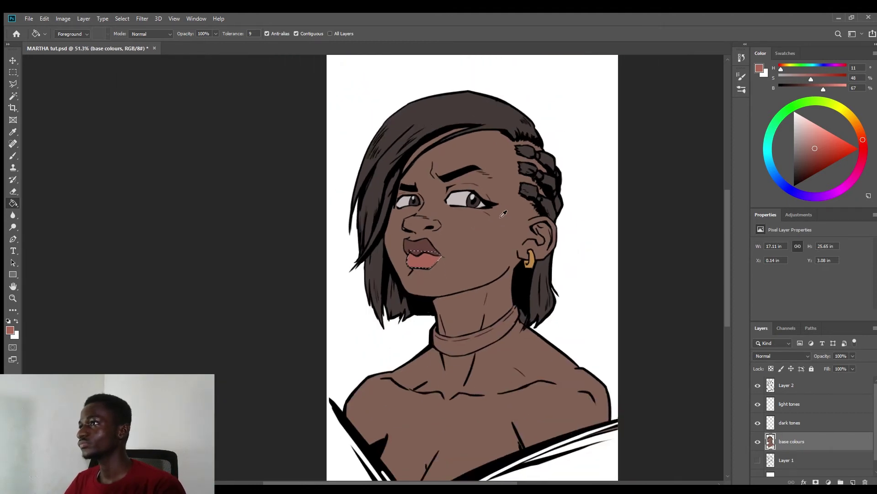
Step: Refill the lower lip with a slightly darker red (H 11, S 47, B 60)
{"action": "left_click_drag", "start_coordinate": [497, 310], "coordinate": [469, 317]}
{"action": "scroll", "coordinate": [432, 240], "scroll_direction": "up", "scroll_amount": 2}
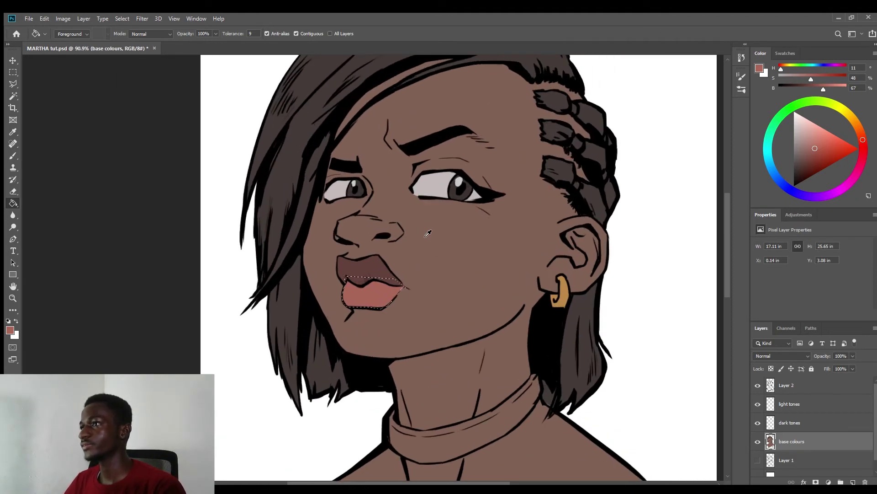
{"action": "left_click", "coordinate": [812, 151]}
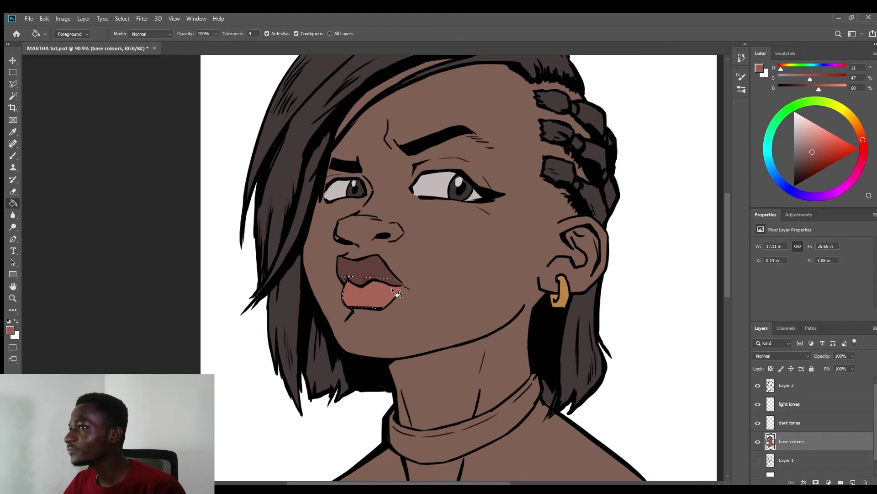
{"action": "left_click", "coordinate": [372, 292]}
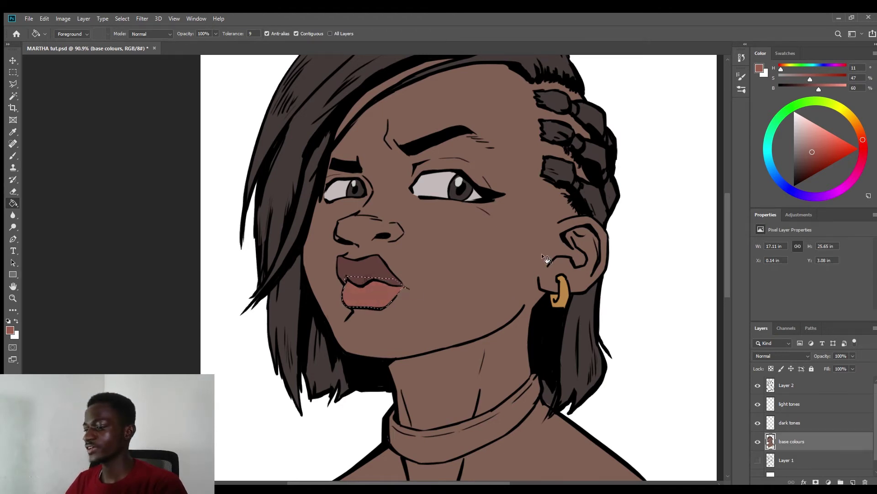
Step: Outline the choker around the neck with the Polygonal Lasso as a new selection
{"action": "key", "text": "l"}
{"action": "scroll", "coordinate": [612, 241], "scroll_direction": "down", "scroll_amount": 2}
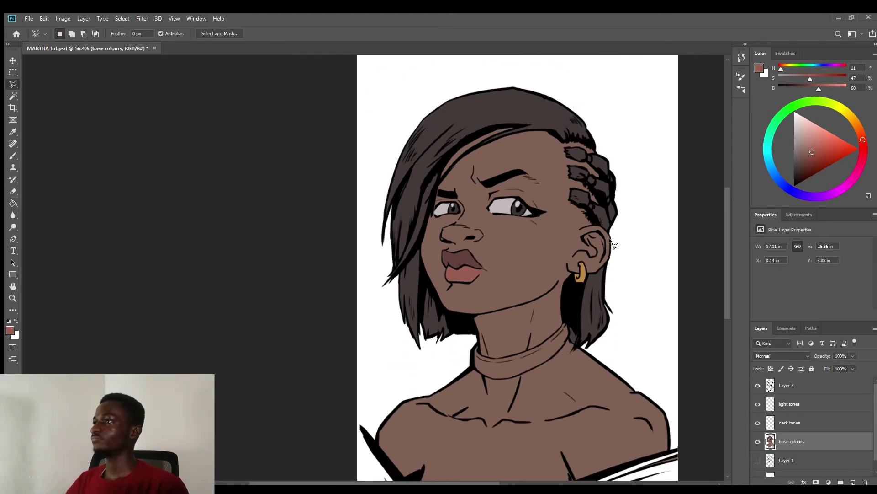
{"action": "left_click_drag", "start_coordinate": [610, 333], "coordinate": [484, 247]}
{"action": "scroll", "coordinate": [484, 246], "scroll_direction": "up", "scroll_amount": 4}
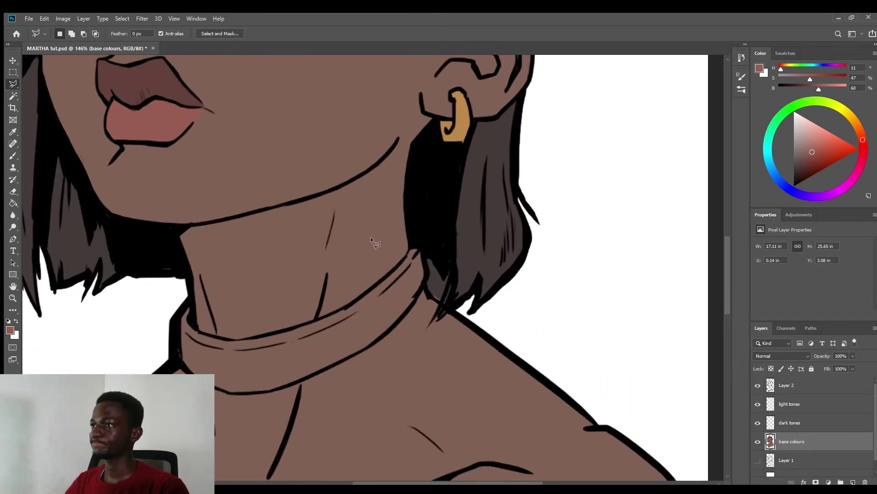
{"action": "left_click", "coordinate": [186, 297]}
{"action": "left_click", "coordinate": [155, 335]}
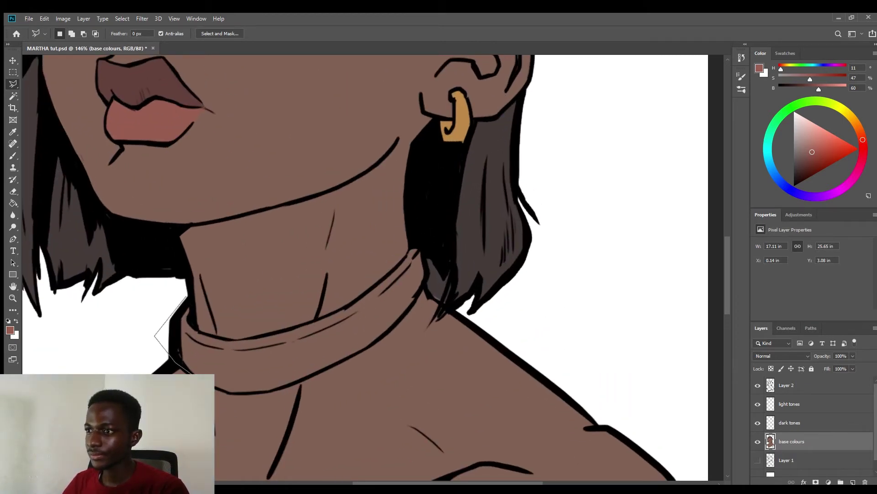
{"action": "left_click", "coordinate": [227, 391]}
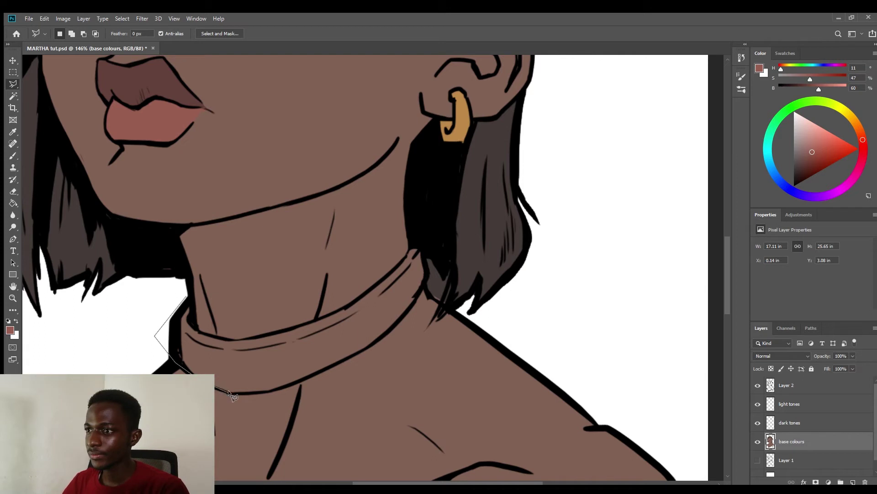
{"action": "left_click", "coordinate": [266, 391]}
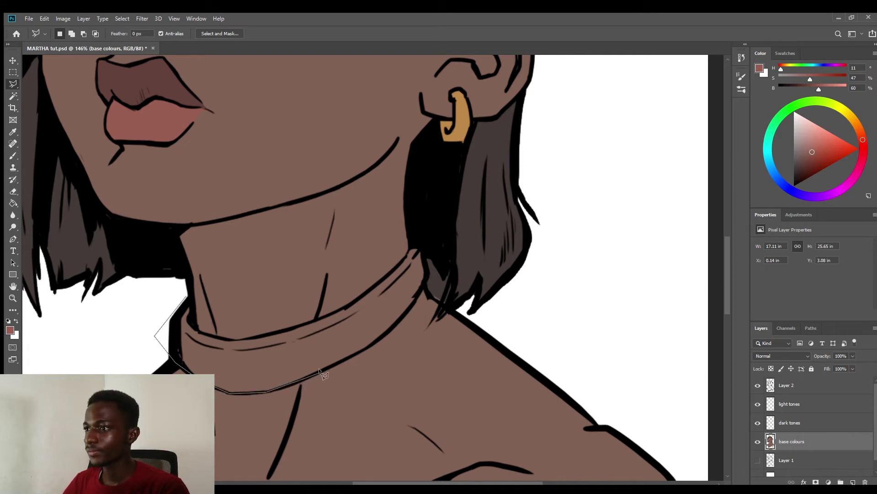
{"action": "left_click", "coordinate": [357, 354]}
{"action": "left_click", "coordinate": [388, 329]}
{"action": "left_click", "coordinate": [428, 277]}
{"action": "left_click", "coordinate": [417, 237]}
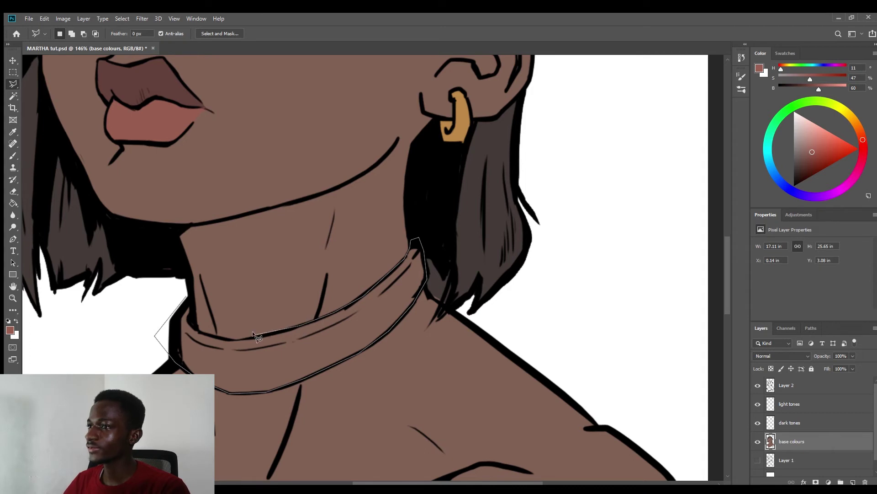
{"action": "left_click", "coordinate": [228, 340]}
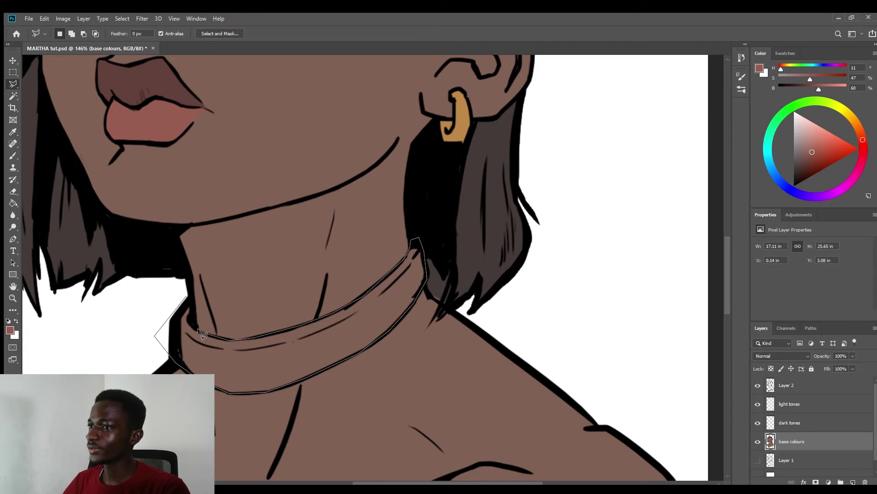
{"action": "left_click", "coordinate": [197, 330]}
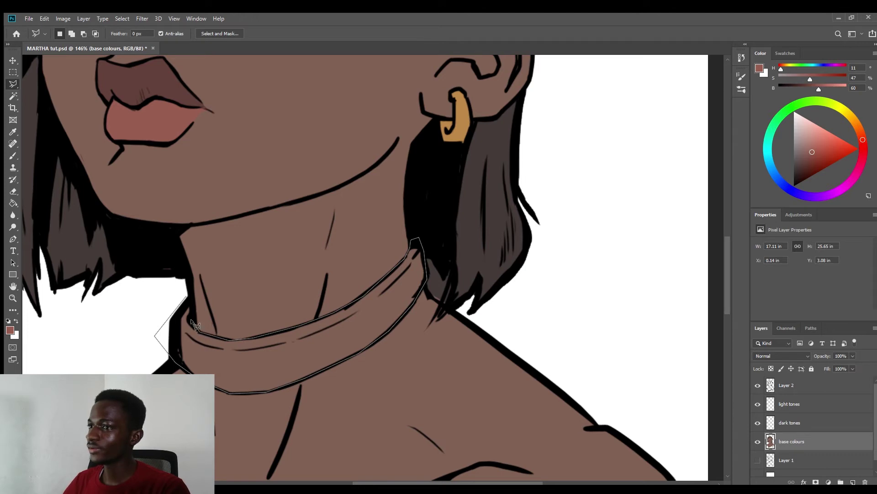
{"action": "left_click", "coordinate": [186, 293]}
Step: Fill the selected choker on the base colours layer with green (H 161, S 55, B 56) using the Paint Bucket
{"action": "scroll", "coordinate": [367, 267], "scroll_direction": "down", "scroll_amount": 3}
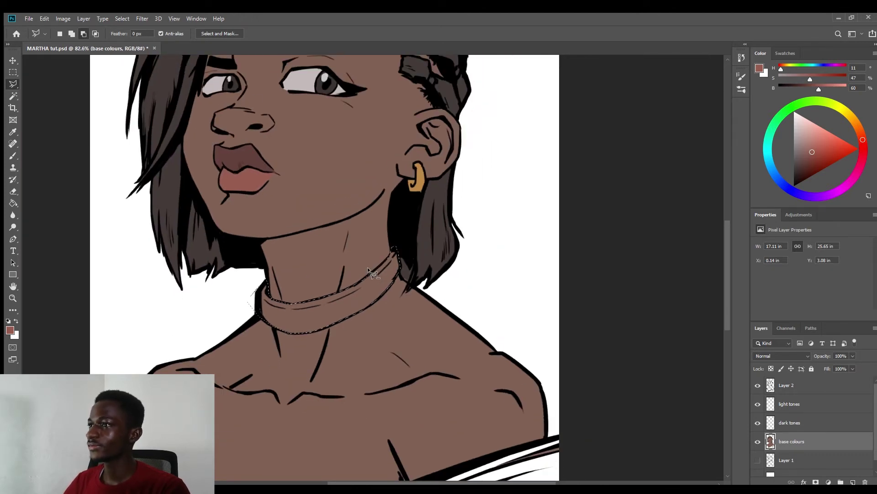
{"action": "left_click_drag", "start_coordinate": [410, 259], "coordinate": [419, 296]}
{"action": "key", "text": "g"}
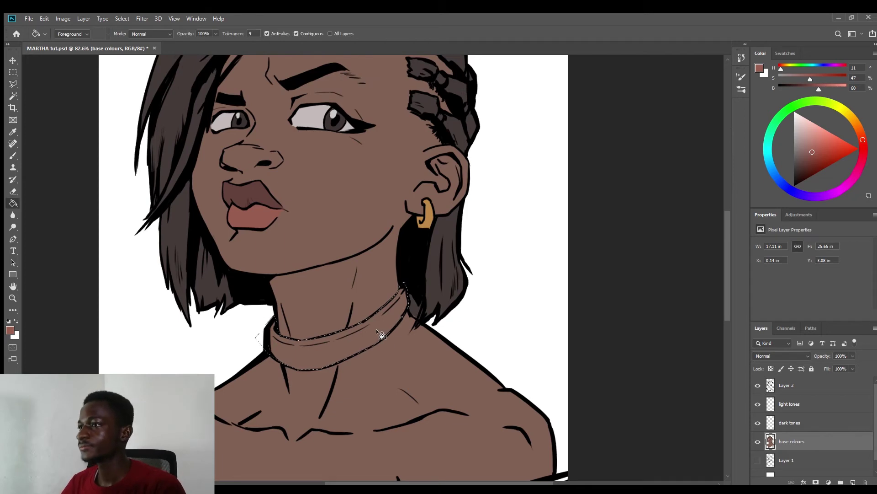
{"action": "mouse_move", "coordinate": [810, 101]}
{"action": "left_mouse_down"}
{"action": "mouse_move", "coordinate": [785, 127]}
{"action": "mouse_move", "coordinate": [815, 138]}
{"action": "mouse_move", "coordinate": [809, 149]}
{"action": "left_mouse_up"}
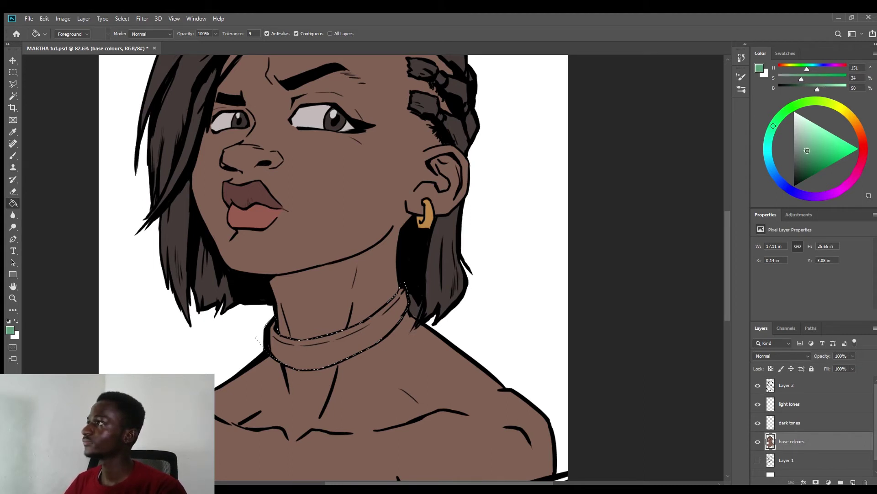
{"action": "left_click_drag", "start_coordinate": [775, 124], "coordinate": [771, 133]}
{"action": "left_click", "coordinate": [816, 157]}
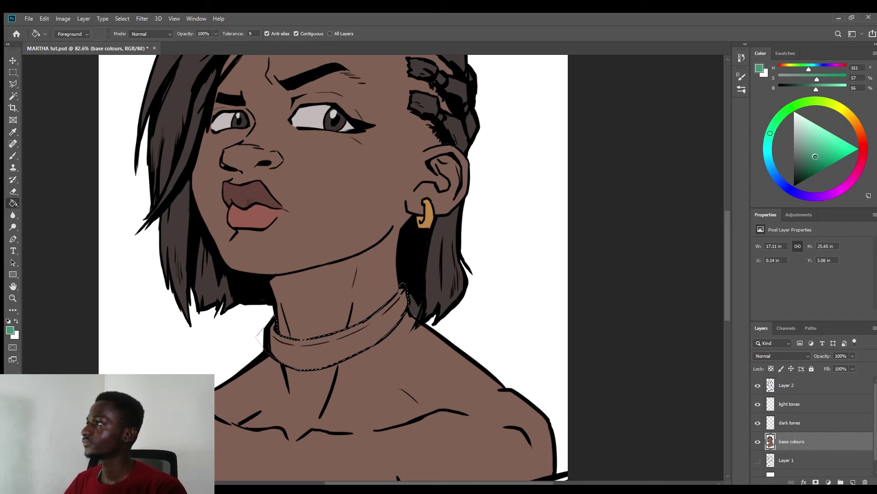
{"action": "left_click", "coordinate": [361, 337]}
{"action": "scroll", "coordinate": [411, 273], "scroll_direction": "down", "scroll_amount": 5}
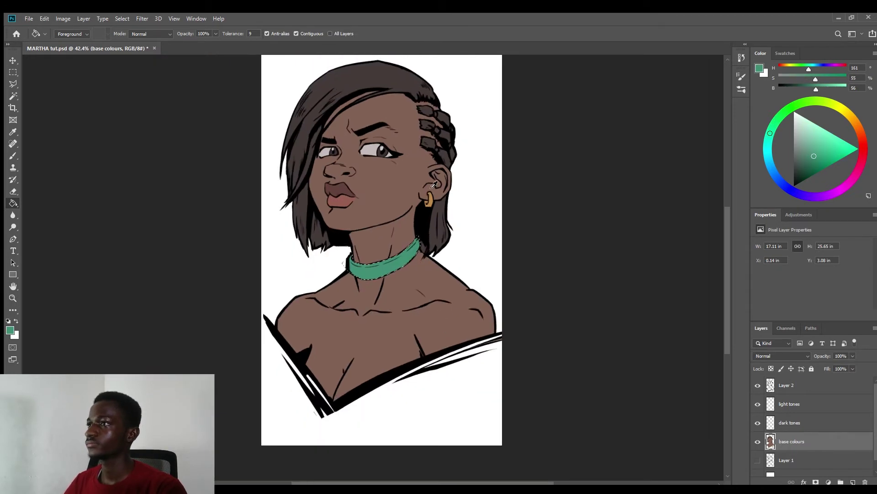
Step: Refill the choker with a darker, duller green (H 161, S 49, B 50) and clear the selection
{"action": "scroll", "coordinate": [434, 184], "scroll_direction": "up", "scroll_amount": 6}
{"action": "left_click", "coordinate": [812, 159]}
{"action": "left_click", "coordinate": [395, 340]}
{"action": "scroll", "coordinate": [480, 268], "scroll_direction": "down", "scroll_amount": 4}
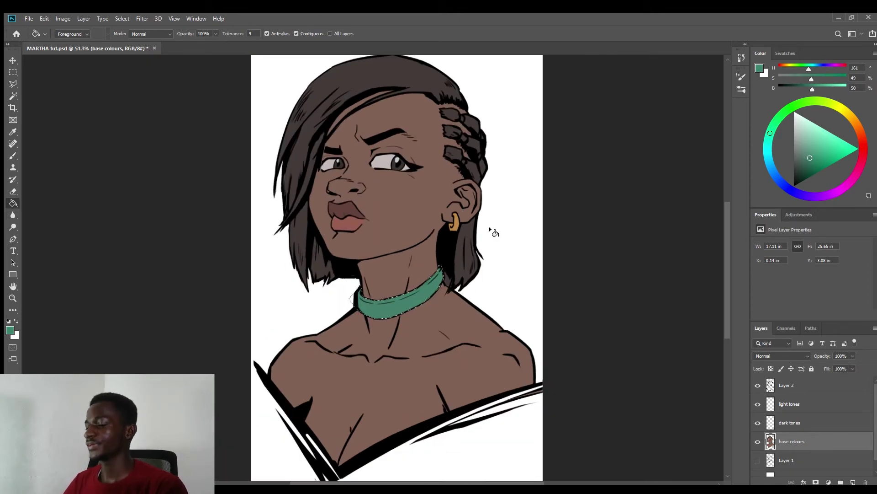
{"action": "key", "text": "l"}
{"action": "scroll", "coordinate": [558, 207], "scroll_direction": "down", "scroll_amount": 3}
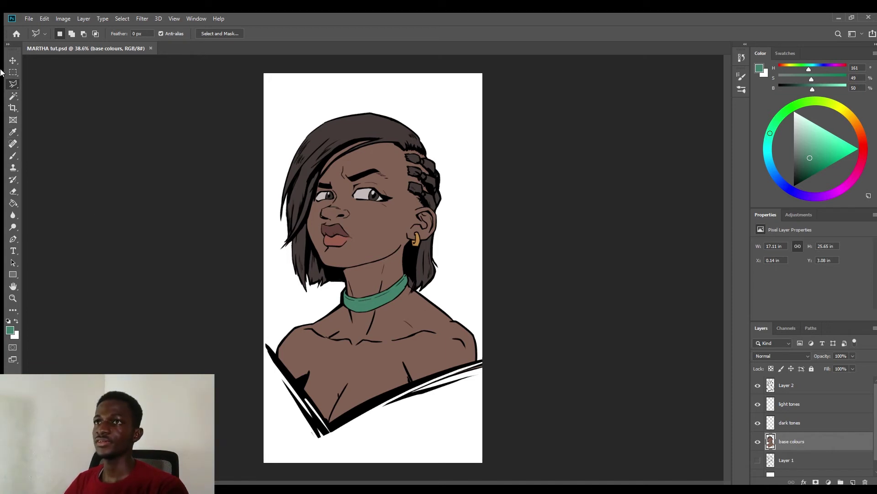
Step: Load Layer 2's line art as a selection, try moving the base colours inside it, and undo the move
{"action": "left_click", "coordinate": [13, 59]}
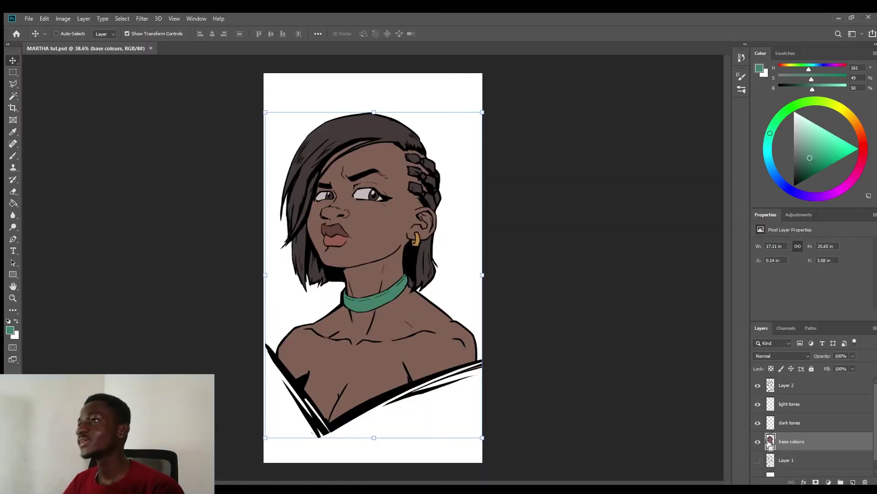
{"action": "left_click", "coordinate": [770, 442], "text": "ctrl"}
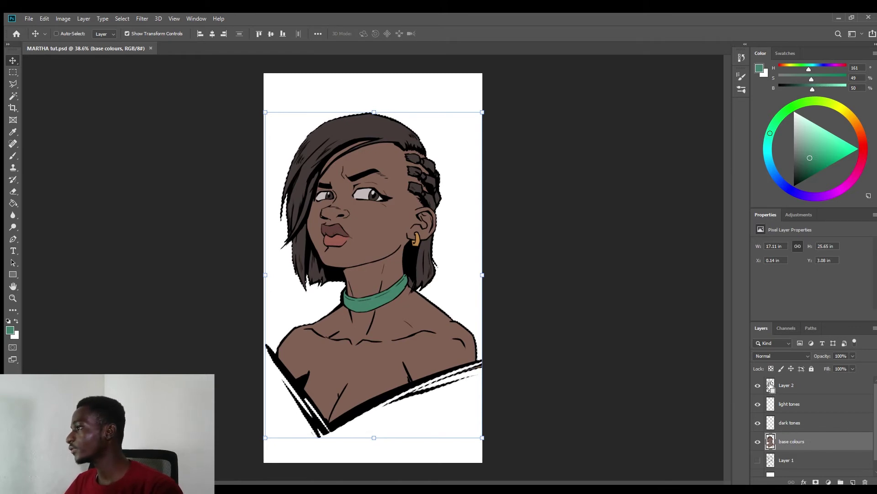
{"action": "left_click", "coordinate": [770, 385], "text": "ctrl"}
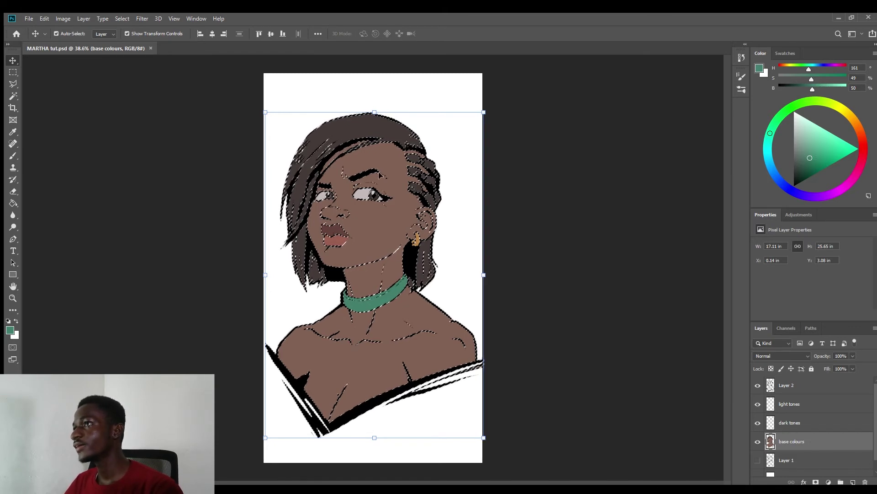
{"action": "left_click_drag", "start_coordinate": [379, 177], "coordinate": [449, 158]}
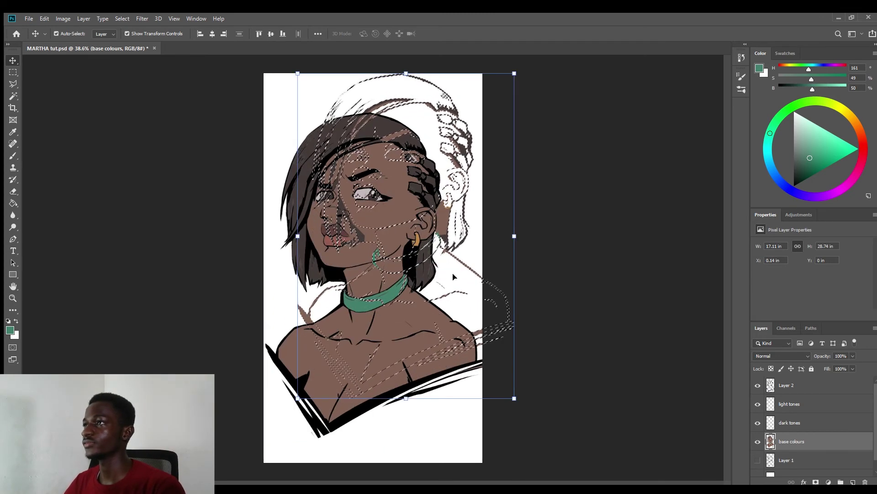
{"action": "key", "text": "ctrl+z"}
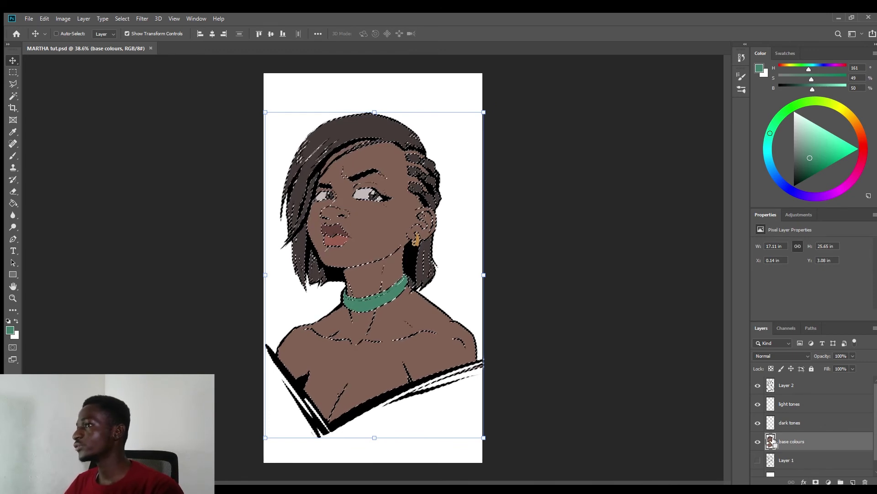
Step: Load the base colours layer's painted area as a selection and undo a trial move of its contents
{"action": "left_click", "coordinate": [771, 441], "text": "ctrl"}
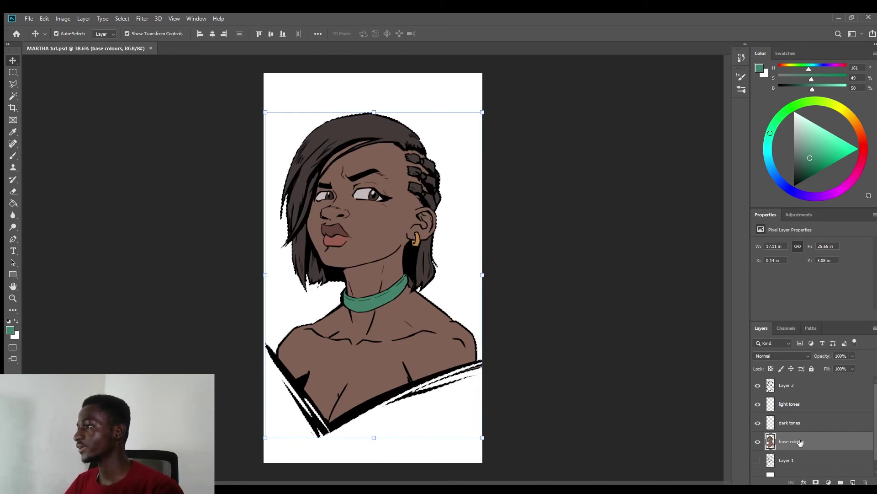
{"action": "left_click", "coordinate": [758, 441]}
{"action": "left_click", "coordinate": [757, 441]}
{"action": "left_click_drag", "start_coordinate": [402, 140], "coordinate": [473, 124]}
{"action": "key", "text": "ctrl+z"}
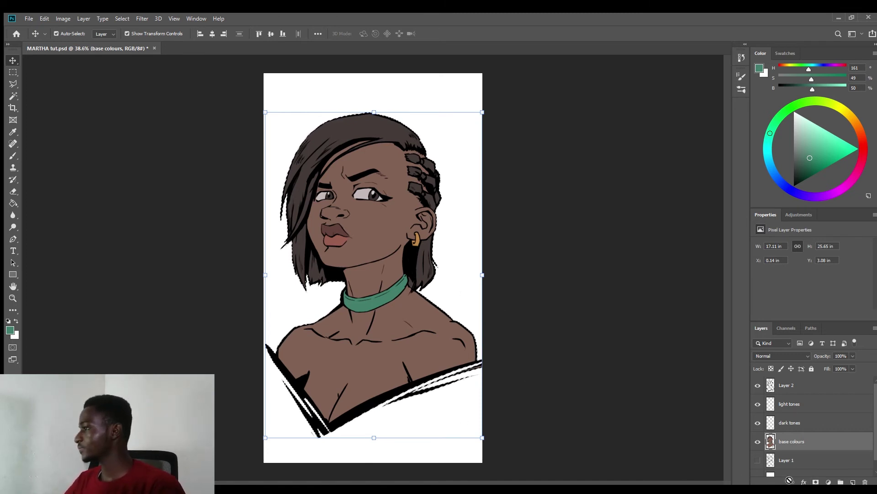
Step: Add a layer mask to the base colours layer from the selection and check its coverage with the mask overlay
{"action": "left_click", "coordinate": [815, 482]}
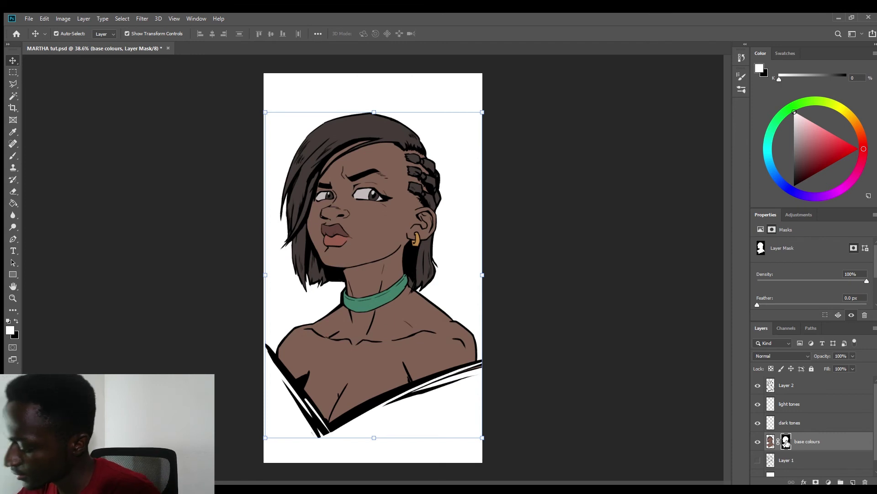
{"action": "key", "text": "backslash"}
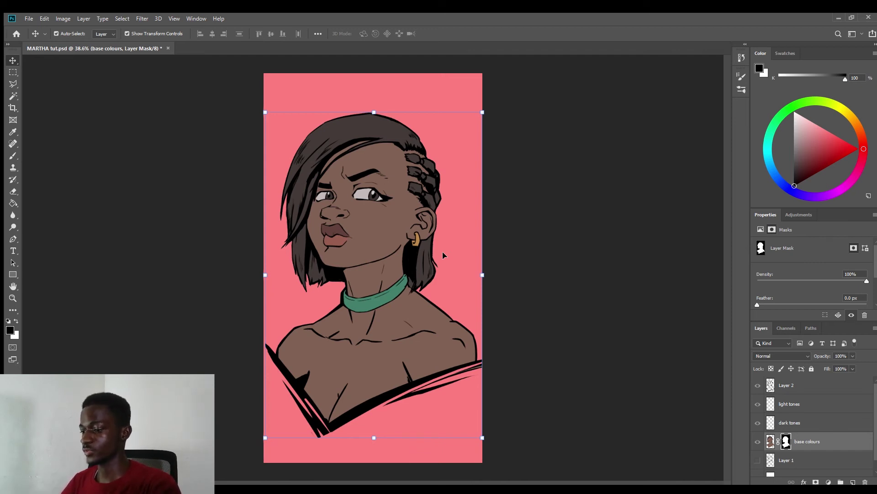
{"action": "key", "text": "x"}
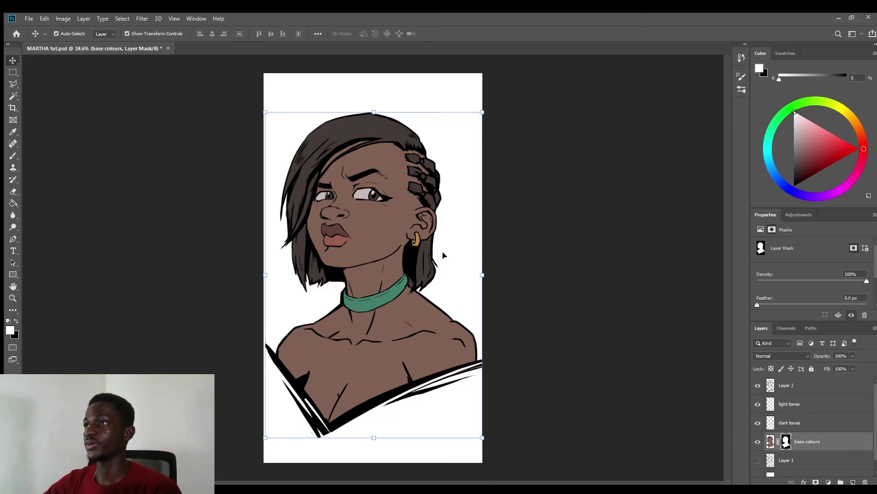
{"action": "key", "text": "backslash"}
{"action": "key", "text": "backslash"}
{"action": "key", "text": "backslash"}
{"action": "key", "text": "backslash"}
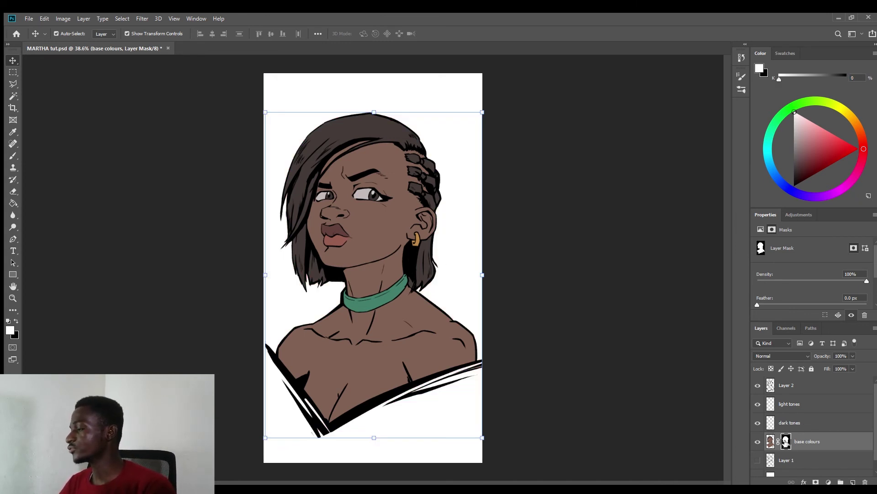
Step: Test the mask by painting green with a hard brush over the ear side of the head on base colours, and undo it
{"action": "left_click", "coordinate": [772, 441]}
{"action": "key", "text": "b"}
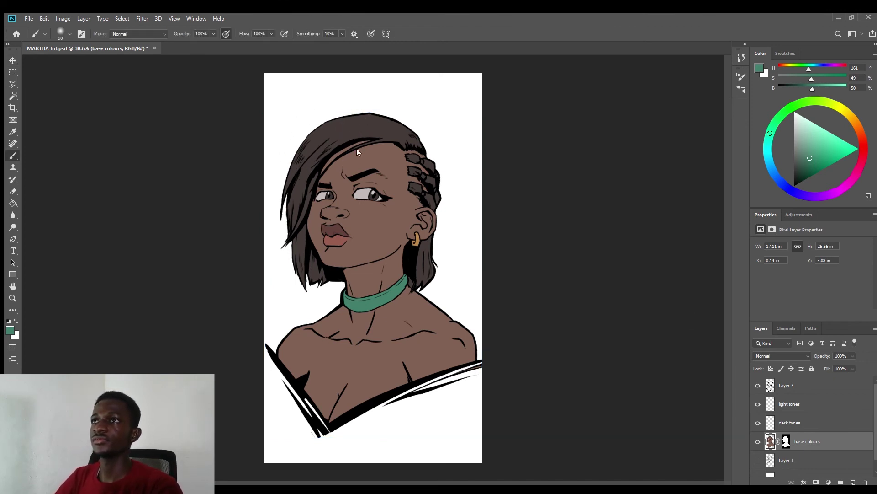
{"action": "left_click", "coordinate": [399, 242]}
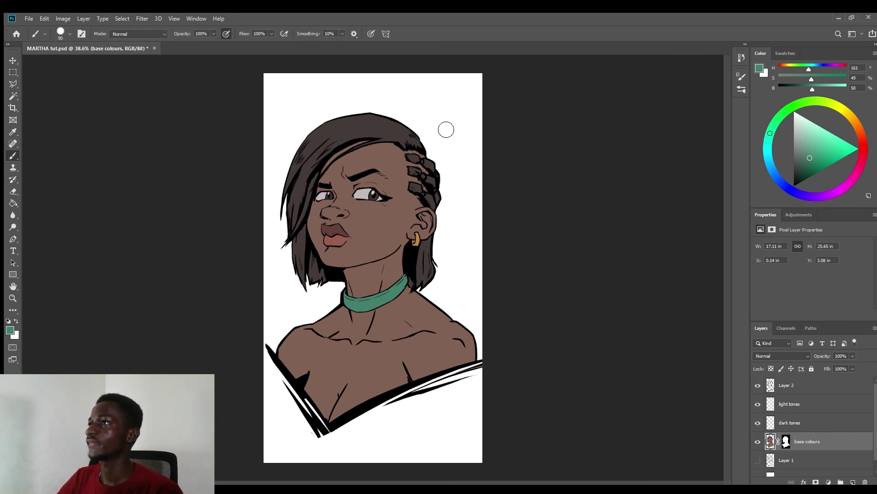
{"action": "mouse_move", "coordinate": [433, 139]}
{"action": "left_mouse_down"}
{"action": "mouse_move", "coordinate": [399, 261]}
{"action": "mouse_move", "coordinate": [436, 144]}
{"action": "mouse_move", "coordinate": [430, 279]}
{"action": "mouse_move", "coordinate": [436, 184]}
{"action": "left_mouse_up"}
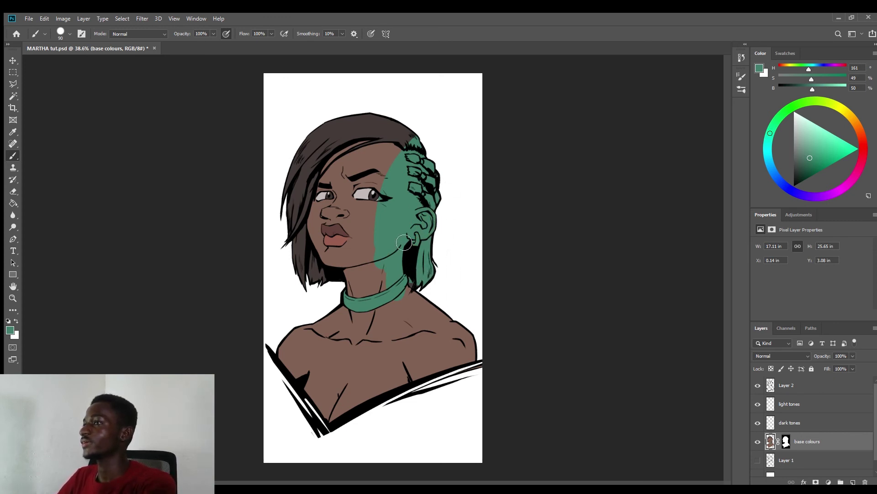
{"action": "key", "text": "ctrl+z"}
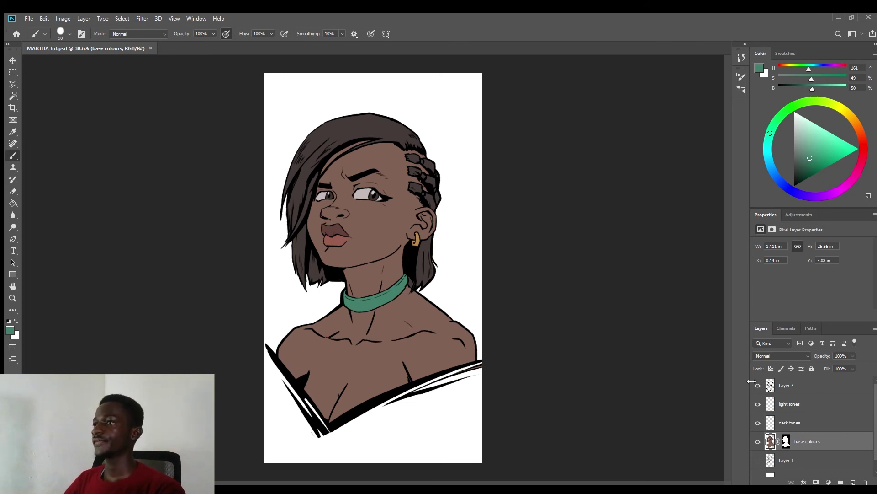
Step: Clip the dark tones and light tones layers to the masked base colours layer
{"action": "left_click", "coordinate": [802, 428]}
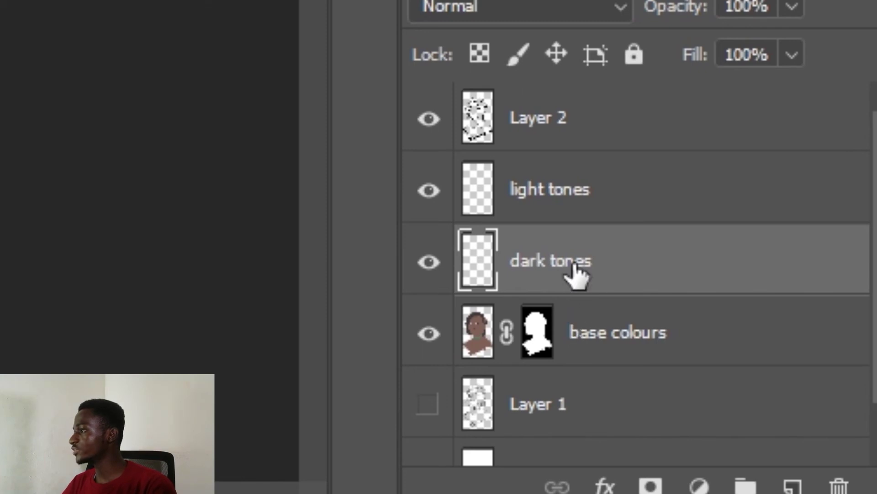
{"action": "left_click", "coordinate": [574, 300], "text": "alt"}
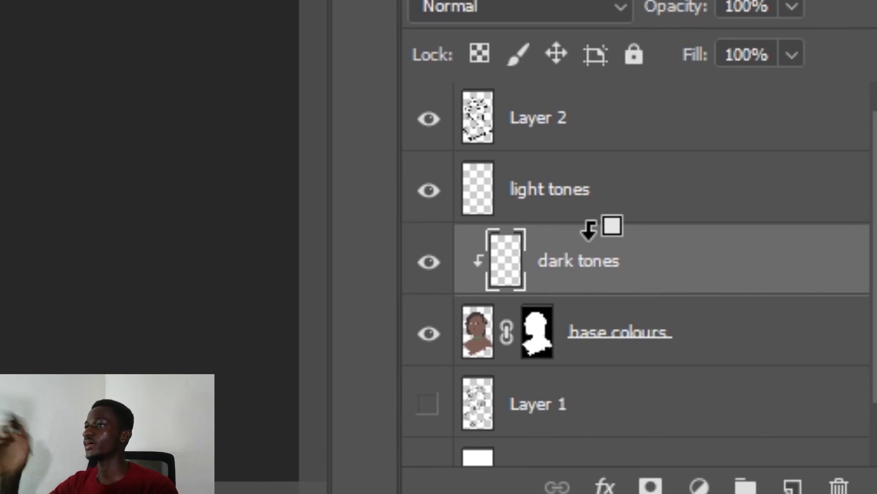
{"action": "left_click", "coordinate": [590, 229], "text": "alt"}
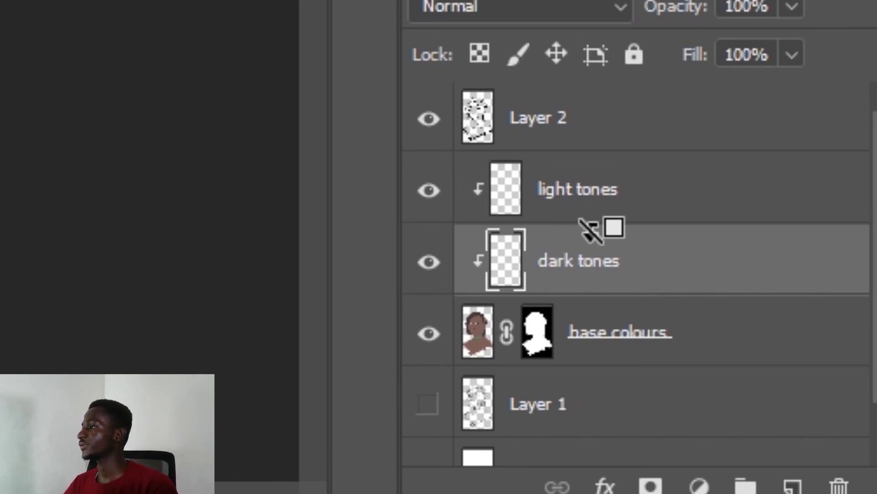
{"action": "scroll", "coordinate": [592, 183], "scroll_direction": "down", "scroll_amount": 1}
{"action": "scroll", "coordinate": [592, 183], "scroll_direction": "up", "scroll_amount": 1}
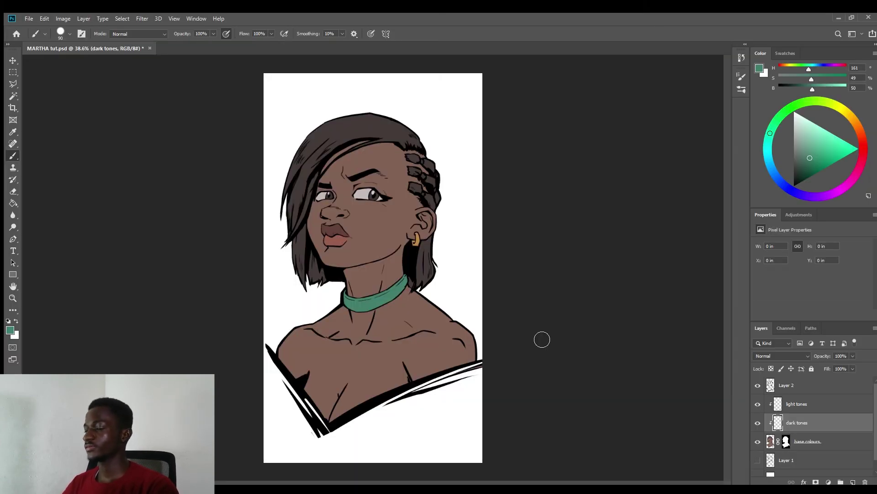
Step: Switch to the Polygonal Lasso on the dark tones layer and save the document
{"action": "key", "text": "l"}
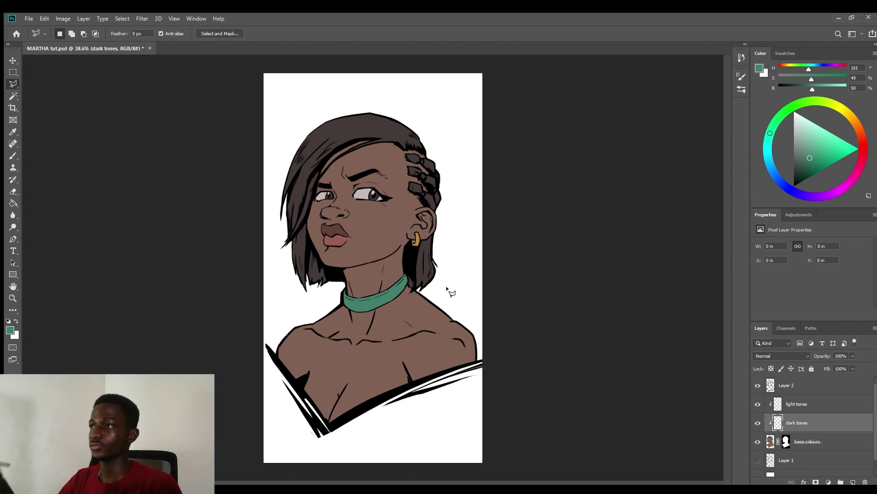
{"action": "key", "text": "ctrl+s"}
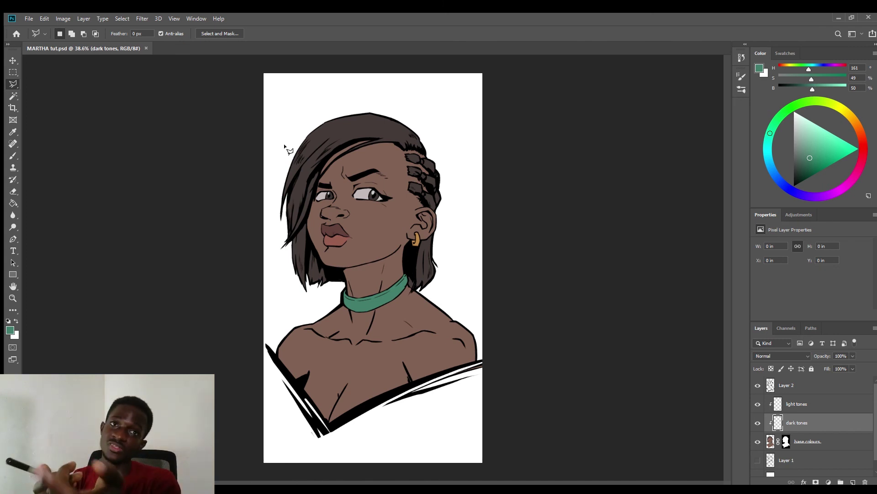
{"action": "scroll", "coordinate": [426, 211], "scroll_direction": "down", "scroll_amount": 1}
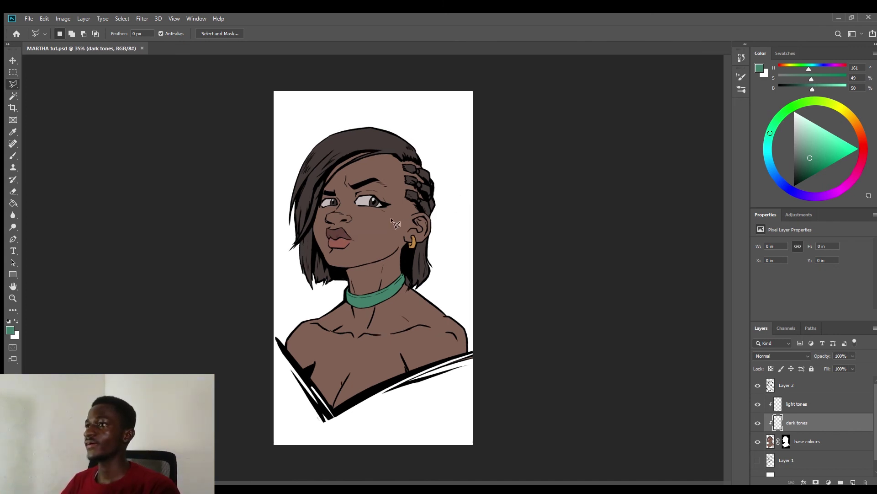
{"action": "scroll", "coordinate": [431, 213], "scroll_direction": "up", "scroll_amount": 1}
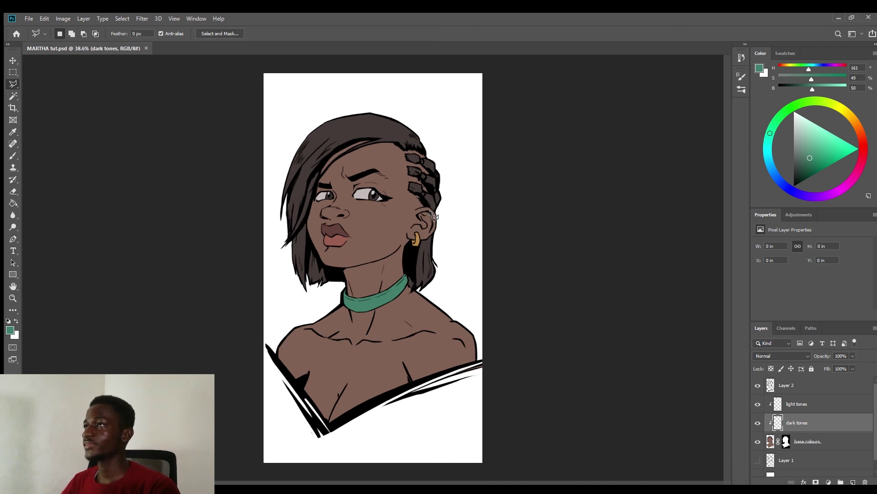